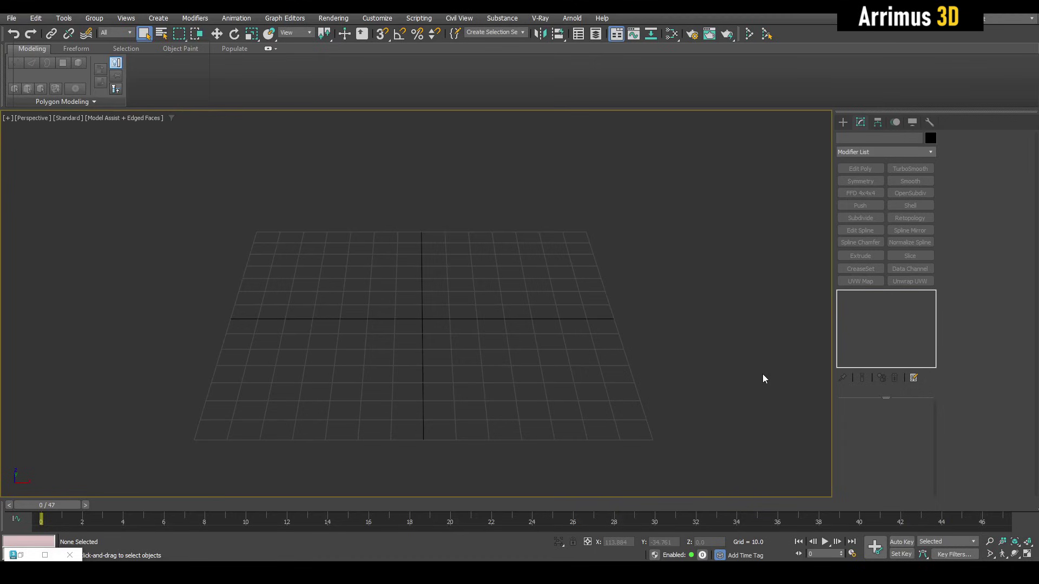
- Create a box about 75 wide, 95 long and 71 high over the centre of the grid
alt+middle_drag(484, 310, 517, 334)
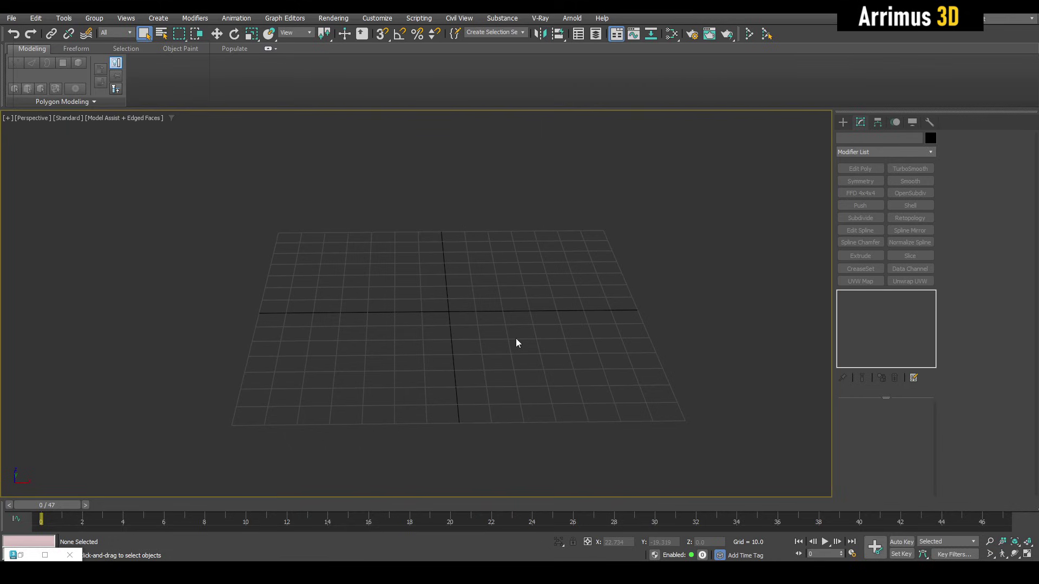
middle_drag(481, 356, 504, 359)
key(shift+4)
drag(383, 277, 620, 416)
click(634, 210)
key(w)
- Set the box's object colour to dark grey
click(860, 122)
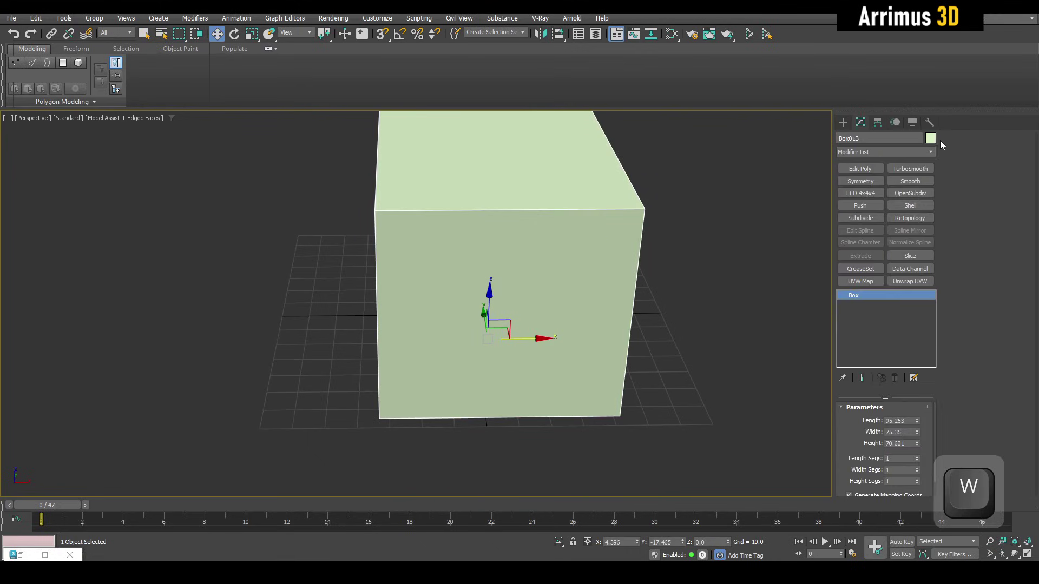
click(931, 138)
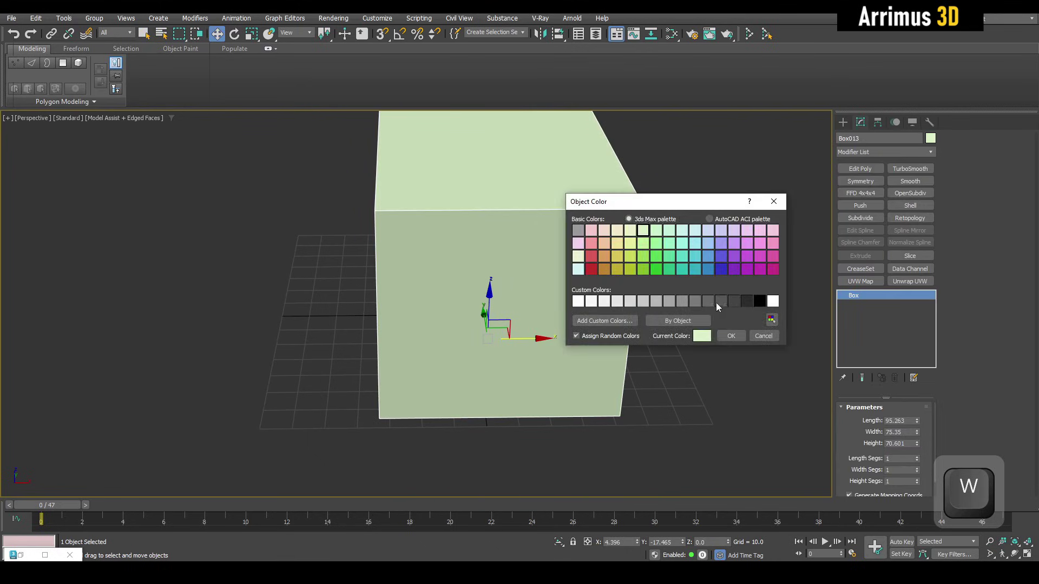
click(728, 337)
- Add an Edit Poly modifier to the box, select all its edges and set their crease to 0.2
middle_drag(727, 338, 720, 356)
key(grave)
middle_drag(686, 293, 682, 297)
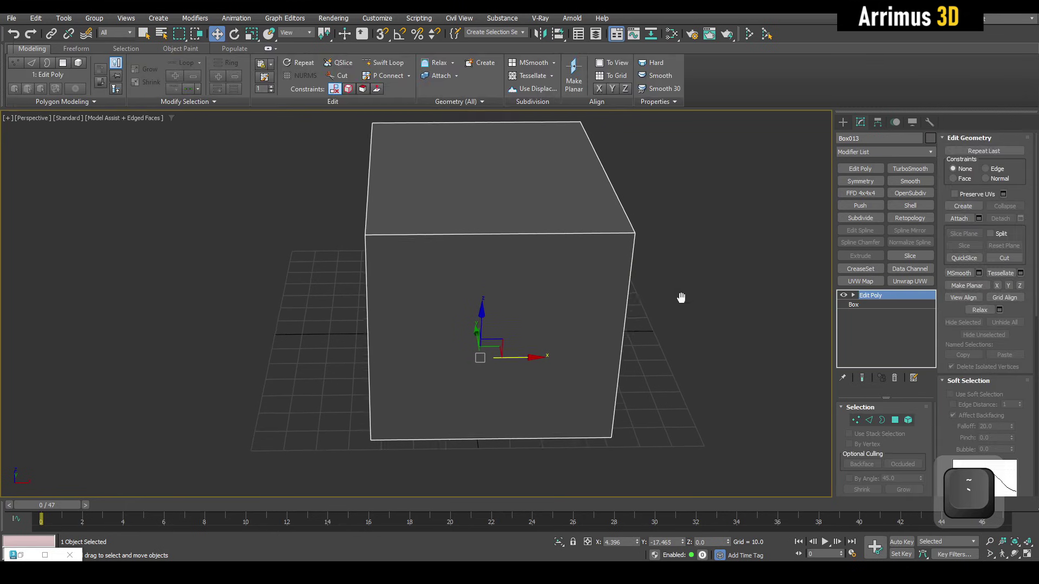
scroll(655, 293, down, 4)
key(2)
drag(664, 433, 664, 433)
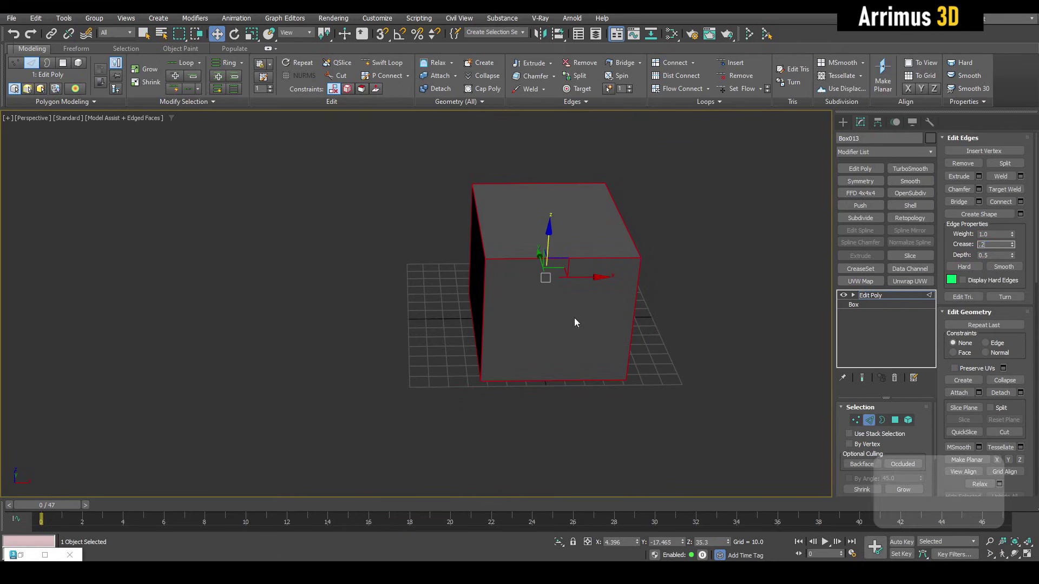
- Leave edge editing and add an OpenSubdiv modifier to the box with 3 iterations
middle_drag(579, 316, 540, 332)
key(2)
click(910, 193)
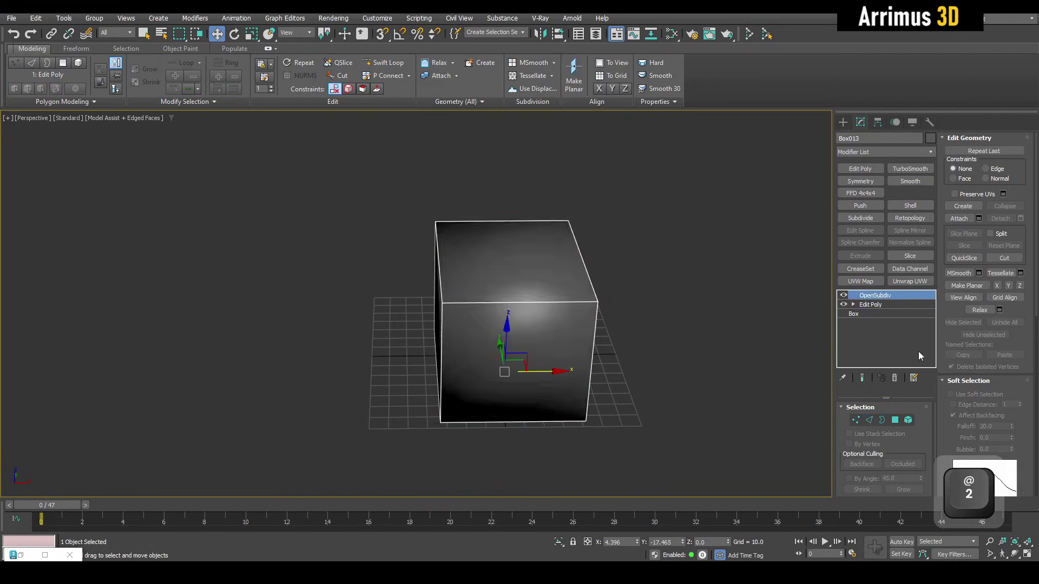
key(3)
middle_drag(586, 365, 479, 372)
middle_drag(630, 385, 599, 393)
text(3)
middle_drag(742, 359, 760, 351)
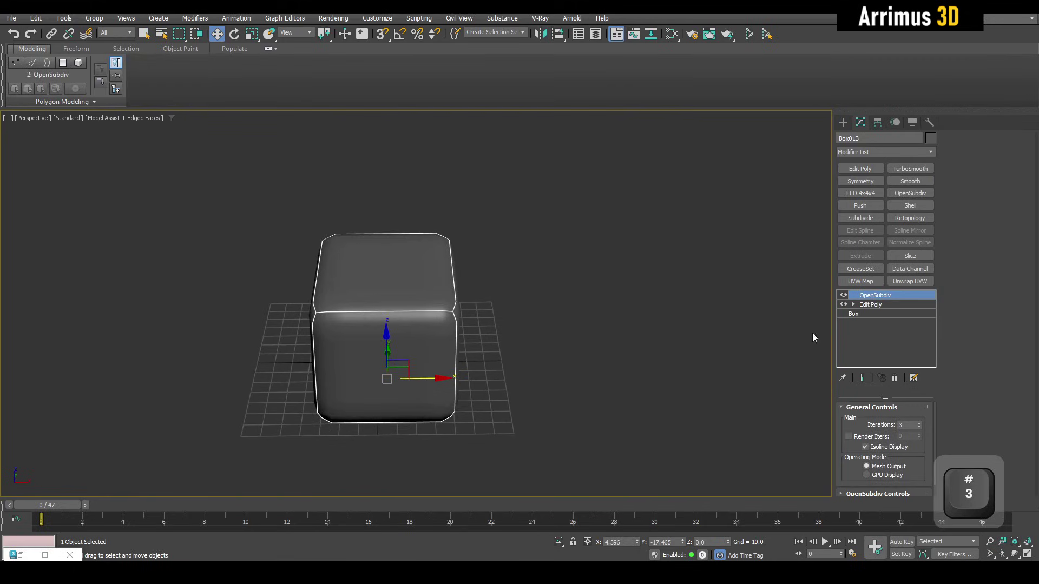
- Add a CreaseSet modifier directly above the box's Edit Poly and select its edges by a 90-degree face angle
click(871, 304)
key(ctrl+a)
key(2)
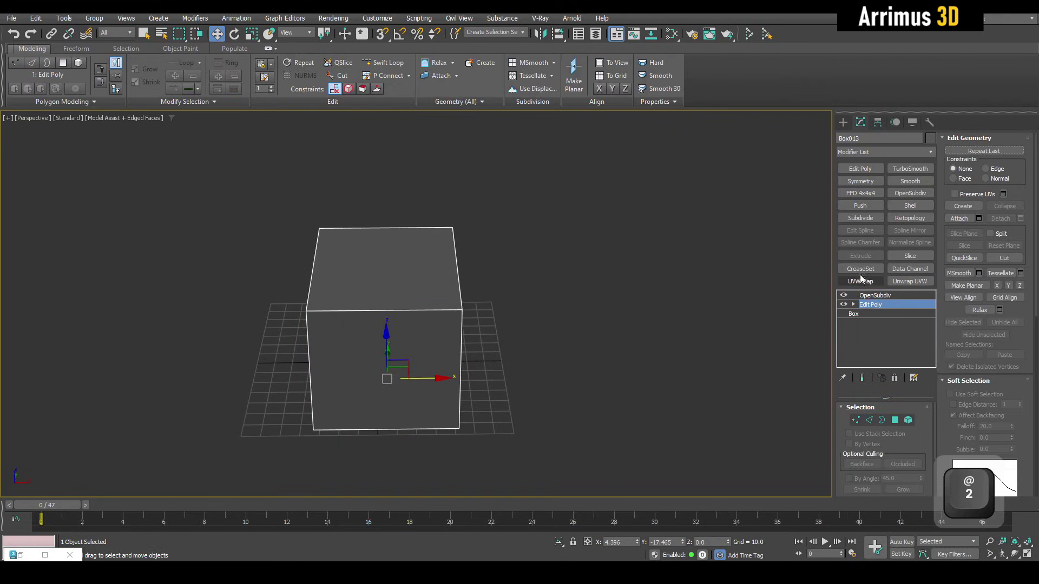
click(866, 269)
click(853, 305)
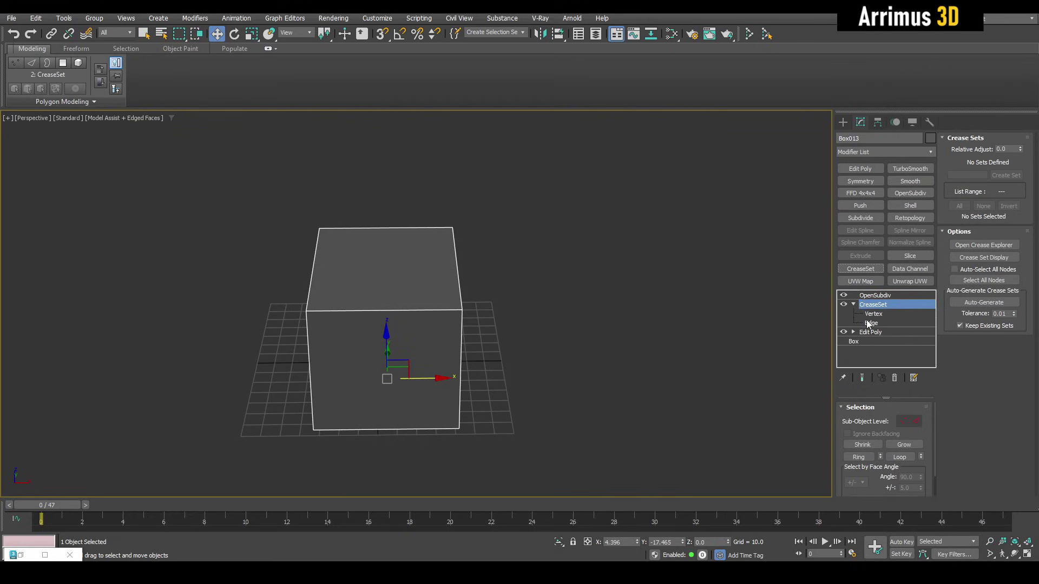
click(871, 324)
drag(874, 488, 875, 456)
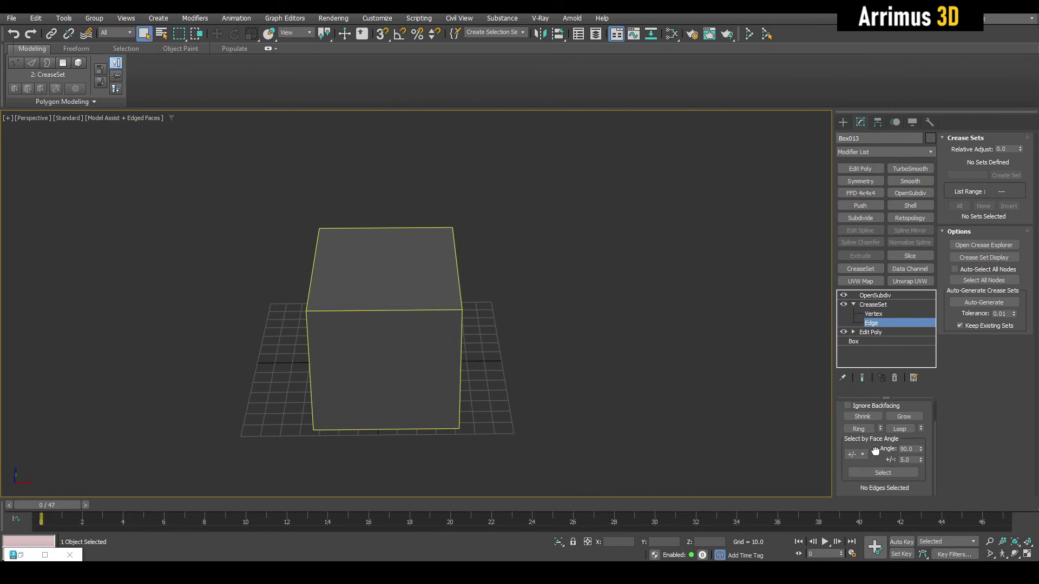
click(891, 470)
middle_drag(635, 366, 663, 371)
alt+middle_drag(645, 337, 592, 327)
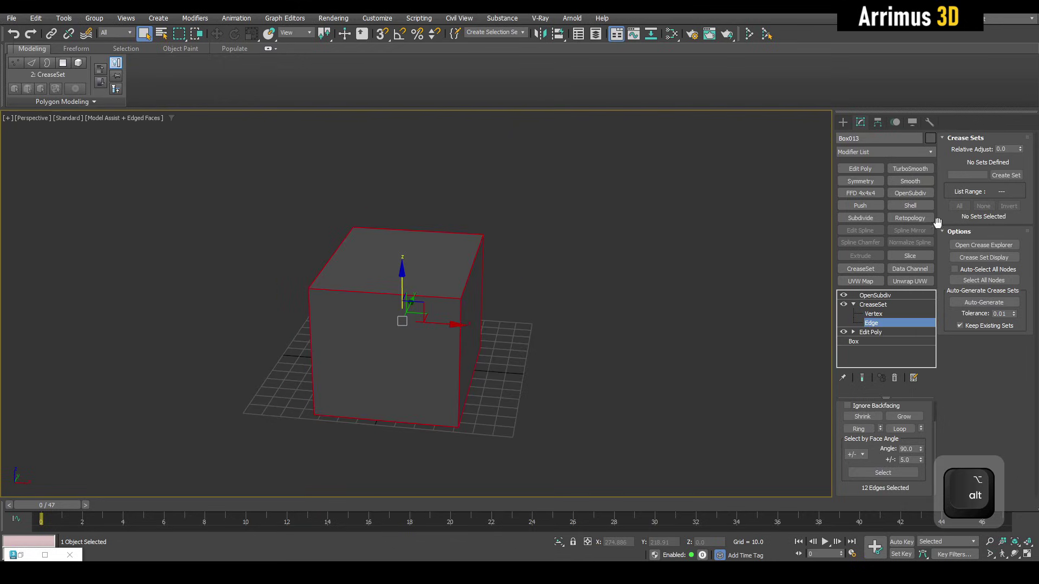
- Create a crease set from the selected box edges with a value of 0.2, then deselect the box
click(995, 174)
text(.2)
middle_drag(599, 309, 704, 305)
key(2)
click(664, 339)
alt+middle_drag(666, 344, 646, 361)
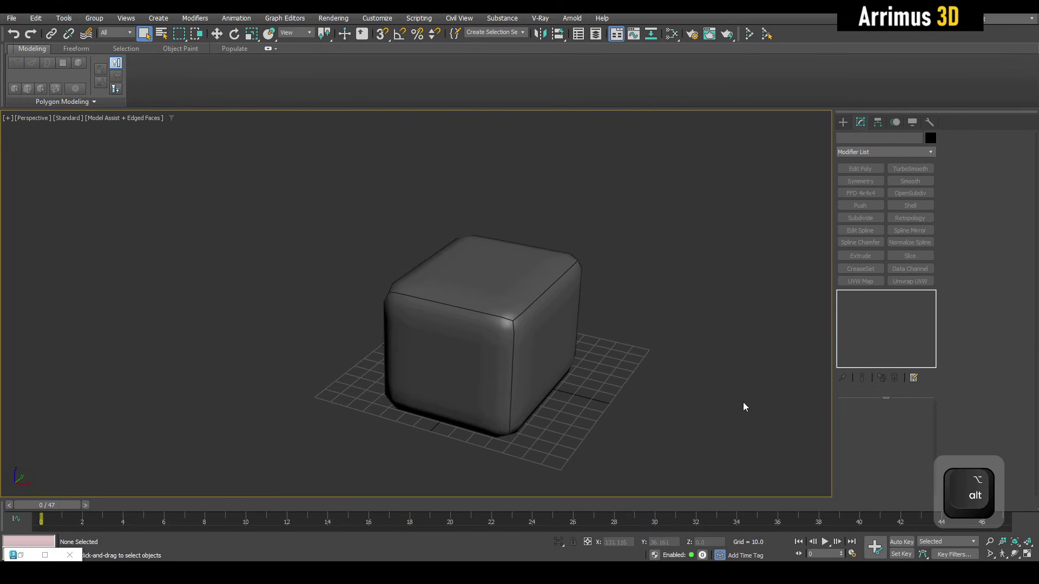
- Reselect the box, show the end result from its CreaseSet level and set the edge set's crease to 0.3
key(ctrl+z)
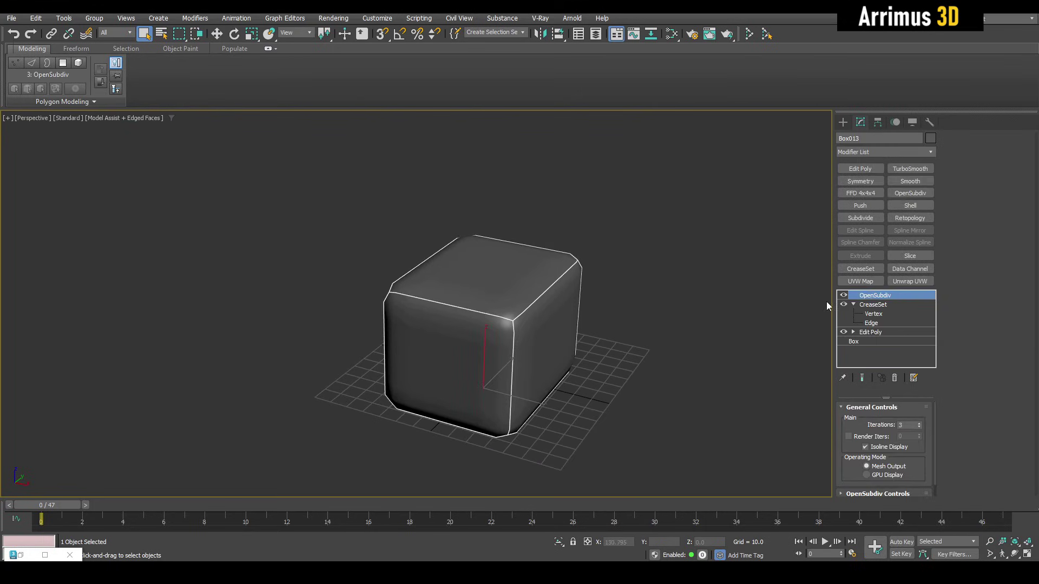
click(879, 322)
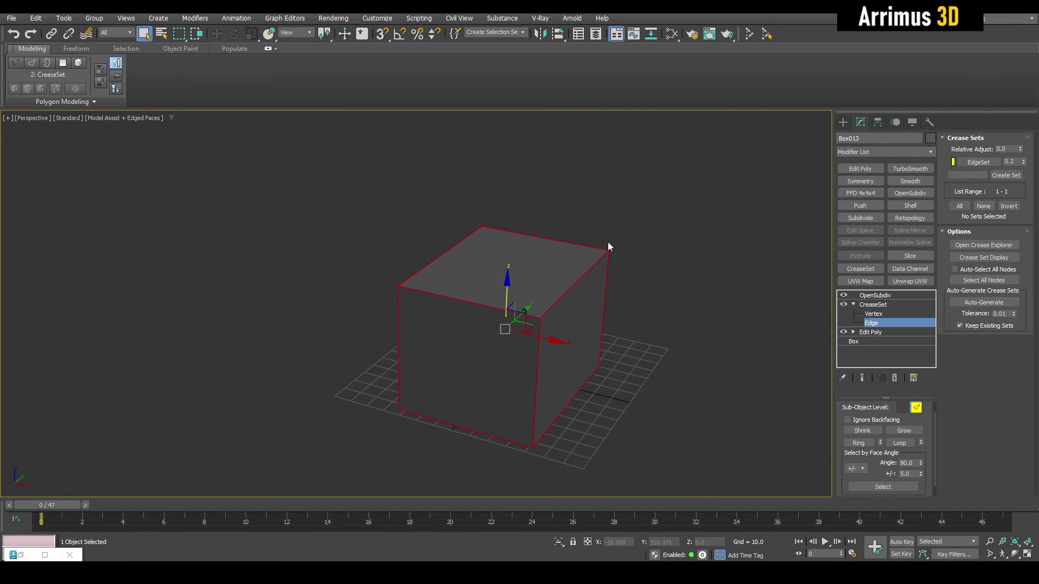
scroll(560, 301, up, 2)
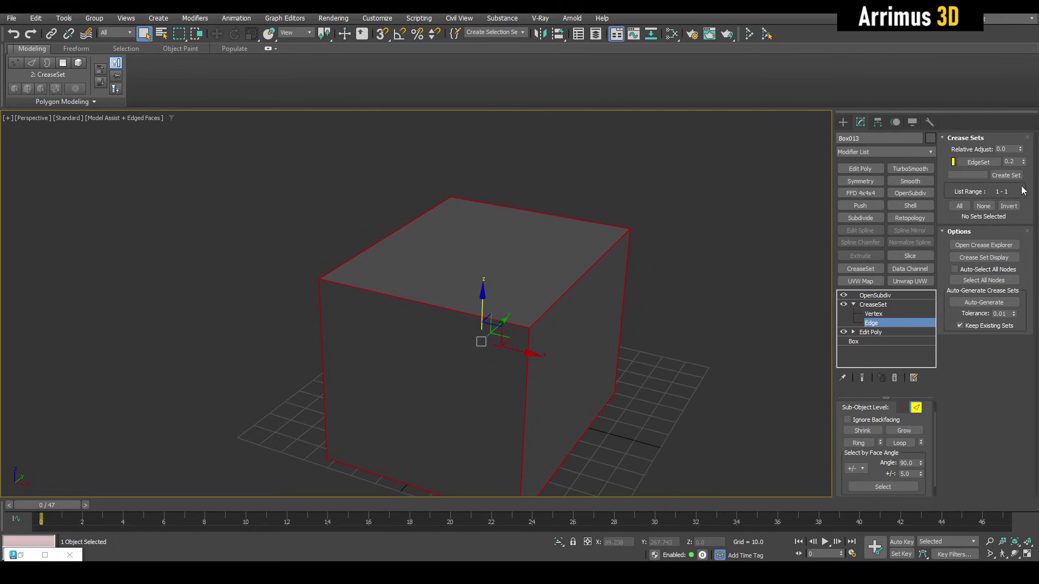
key(space)
double_click(1017, 163)
text(.3)
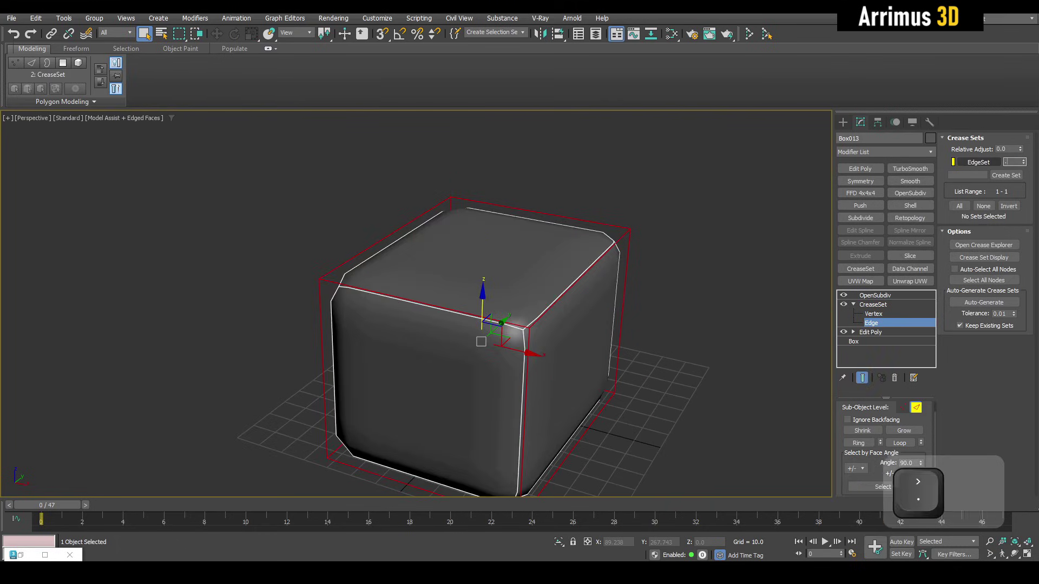
key(Return)
key(2)
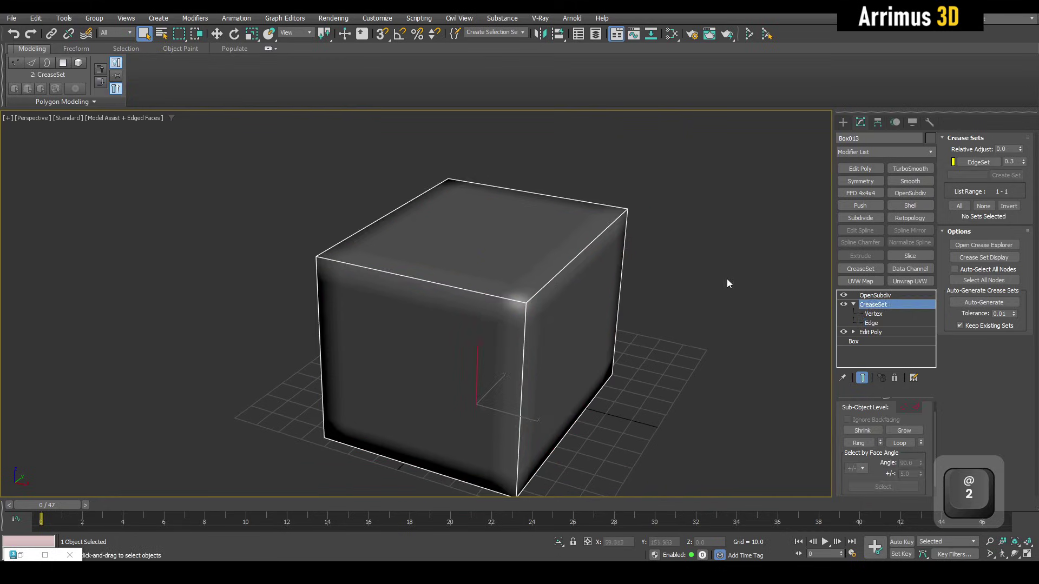
- Set the box's OpenSubdiv iterations to 4 and check the smoothed shape with edged faces temporarily hidden
click(911, 296)
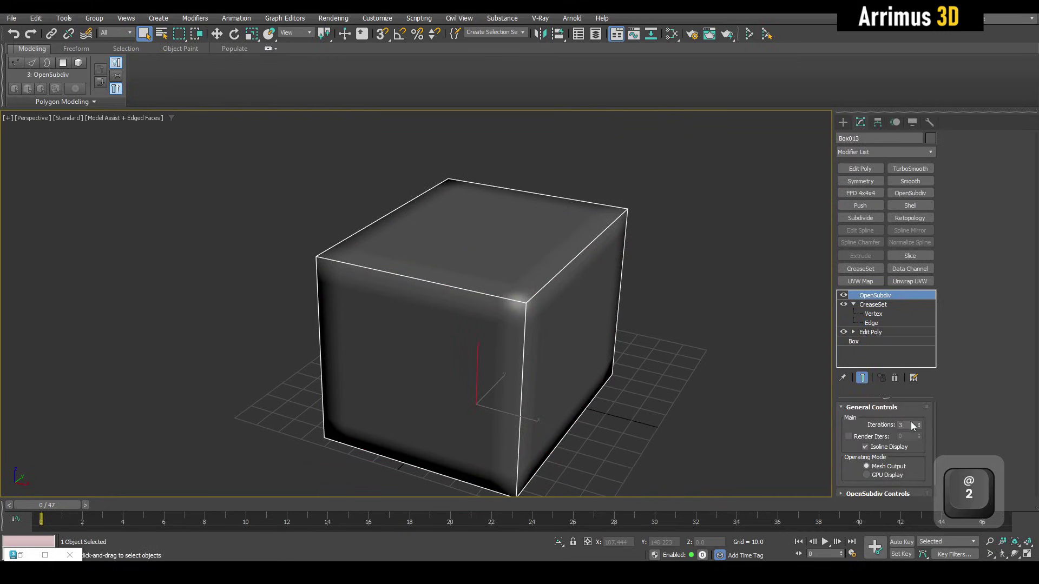
text(4)
key(Return)
key(F4)
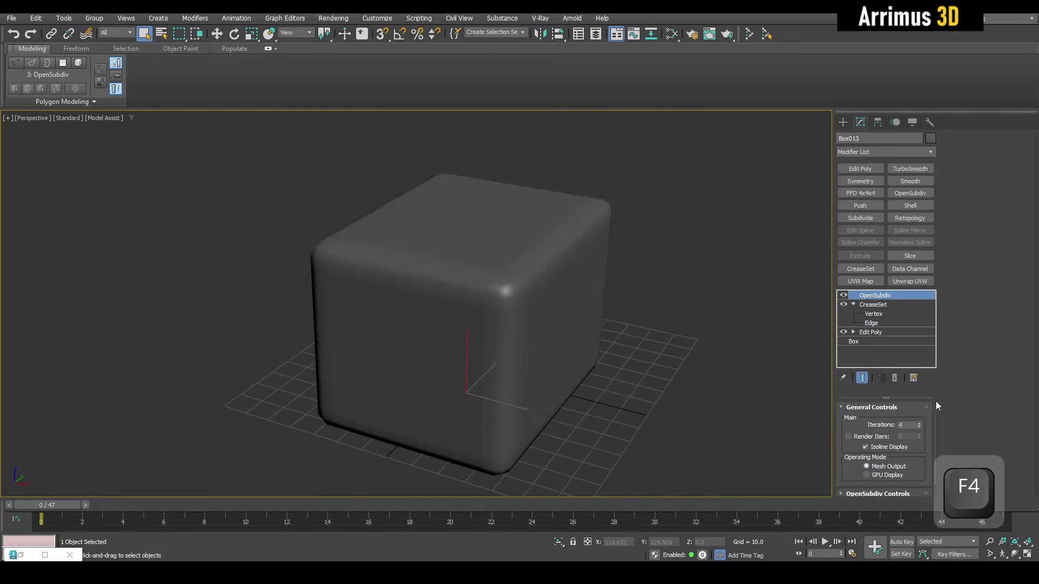
middle_drag(708, 376, 661, 394)
click(669, 362)
key(F4)
scroll(622, 346, down, 3)
alt+middle_drag(547, 324, 642, 307)
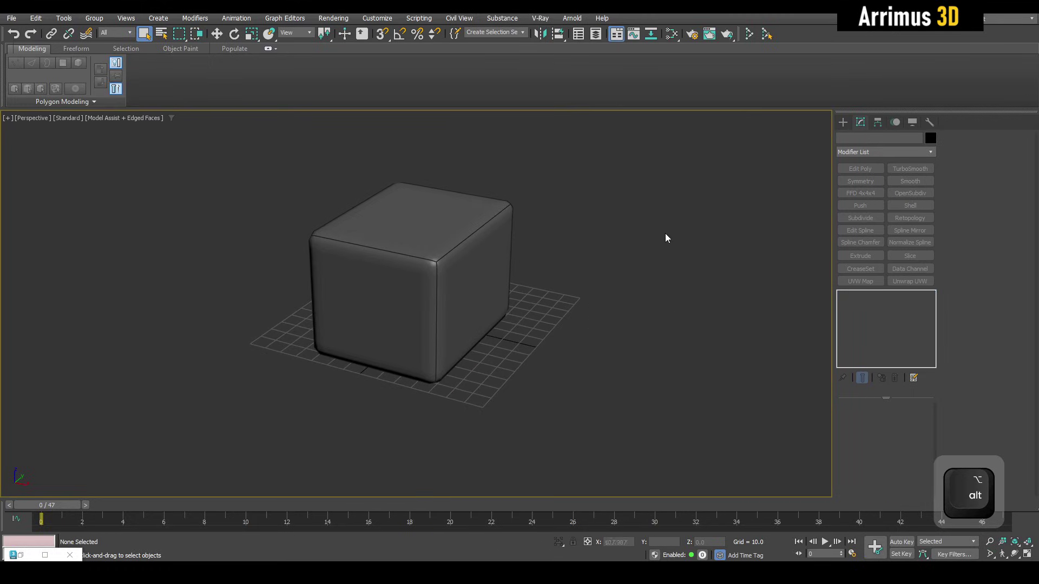
- Bring the hidden objects back into the scene and select the notched panel that has the Shell modifier
key(q)
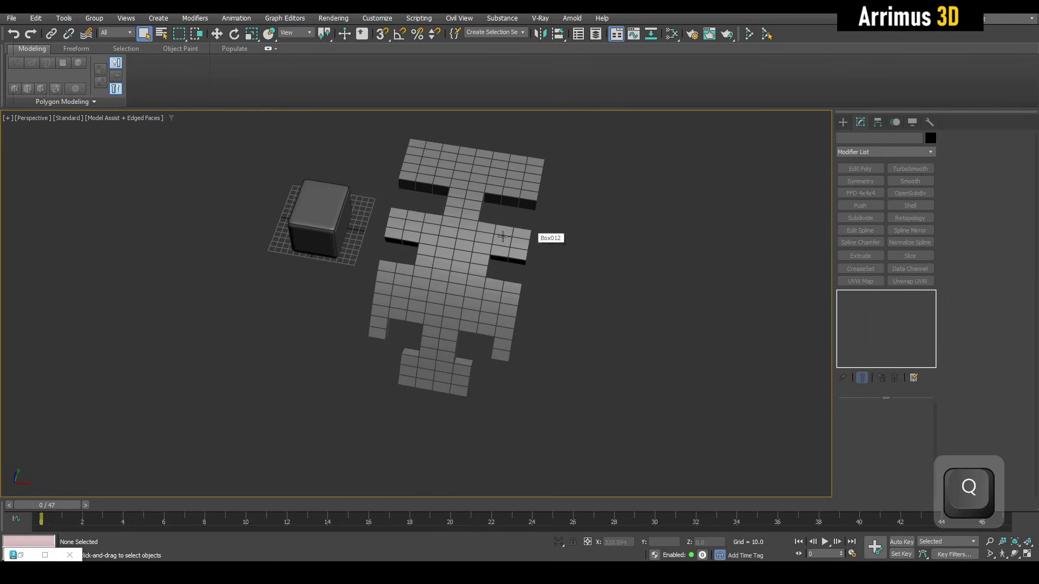
middle_drag(503, 236, 480, 261)
scroll(515, 310, up, 4)
click(480, 261)
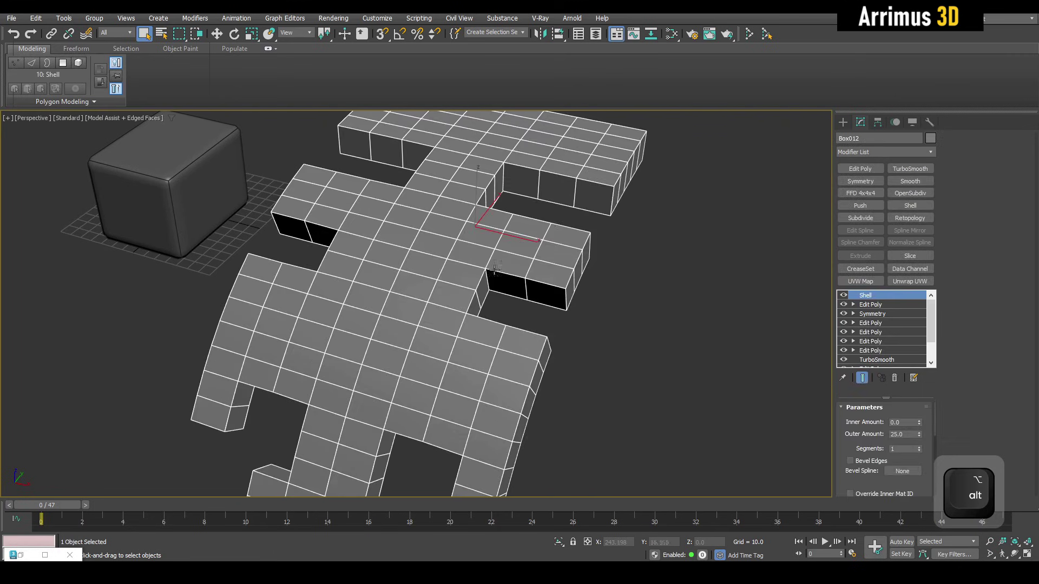
middle_drag(487, 214, 533, 271)
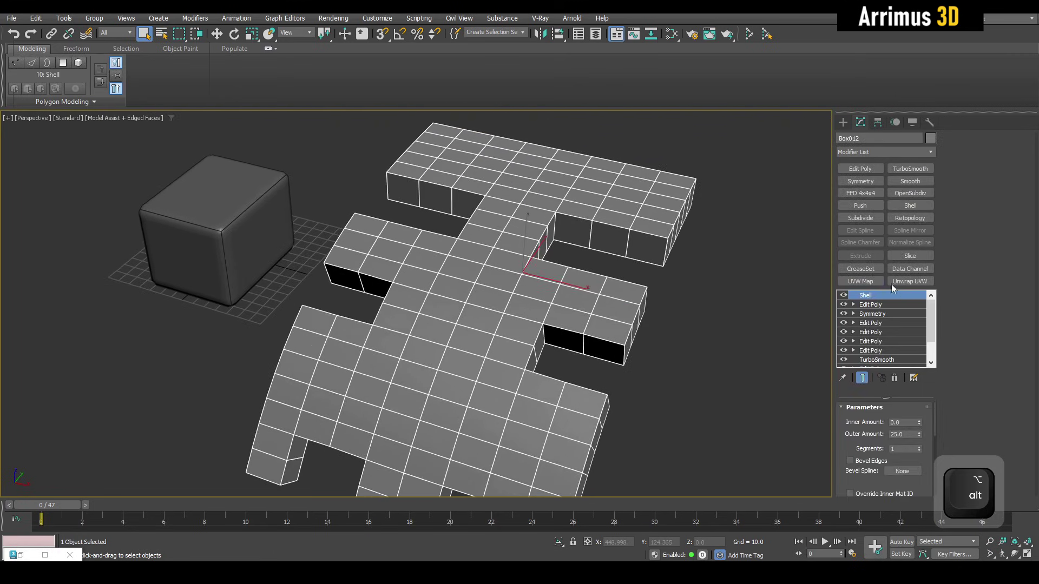
- Add a CreaseSet modifier to the panel and make an edge set from its 90-degree edges with a crease of 0.25
click(877, 264)
key(2)
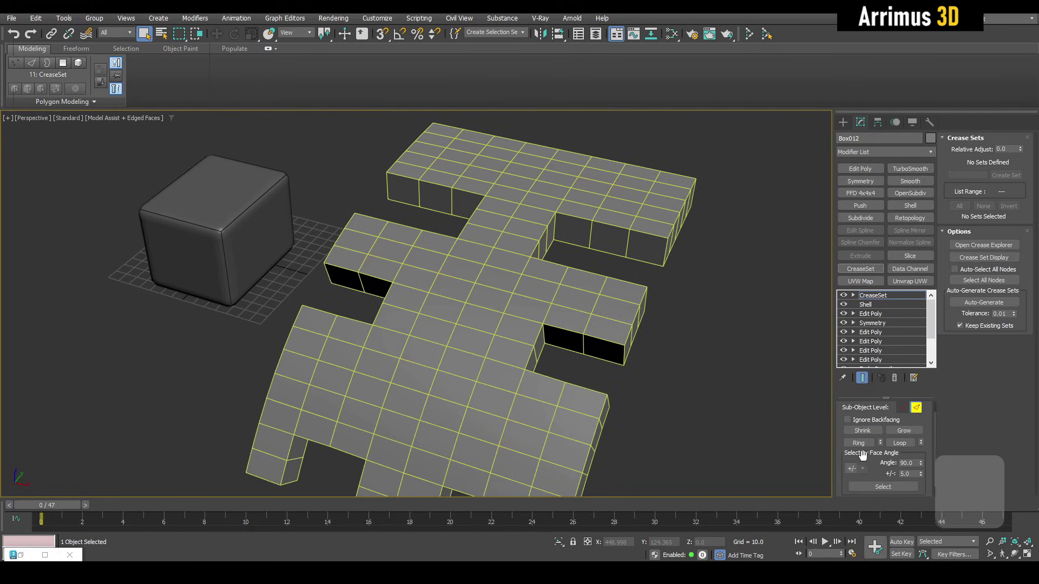
click(872, 486)
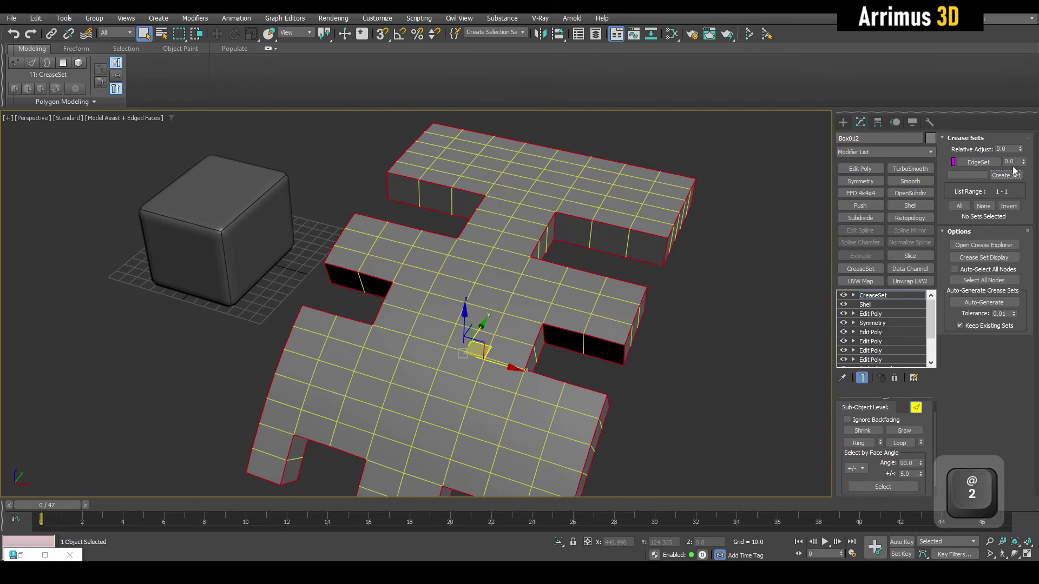
double_click(1010, 162)
text(.2)
middle_drag(381, 243, 457, 270)
key(2)
key(F4)
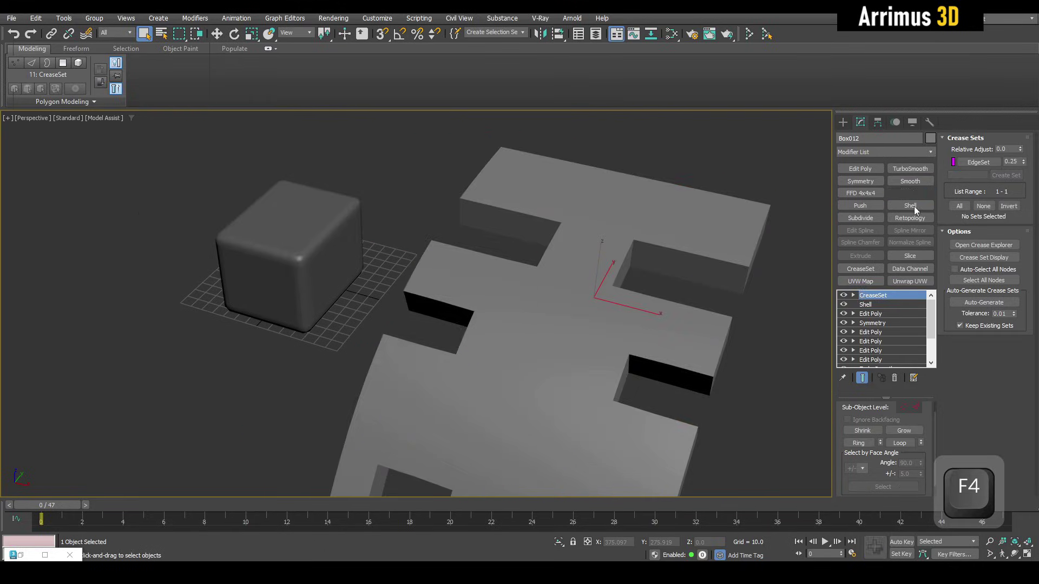
- Add an OpenSubdiv modifier to the panel, inspect its rounded edges and show edged faces again
click(911, 194)
alt+middle_drag(697, 384, 708, 234)
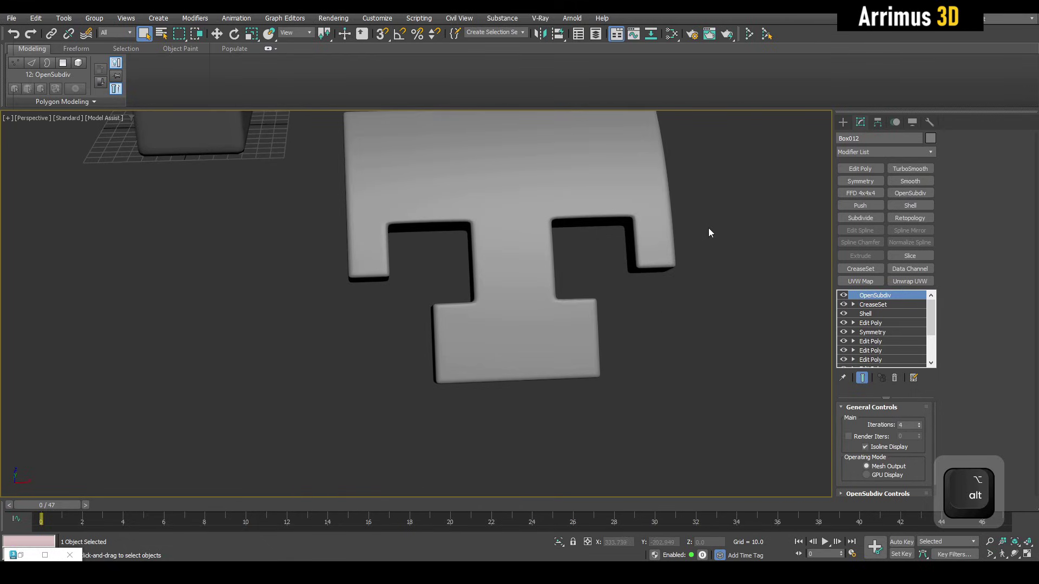
click(708, 229)
scroll(619, 336, down, 3)
key(F4)
middle_drag(593, 202, 520, 295)
scroll(409, 282, up, 5)
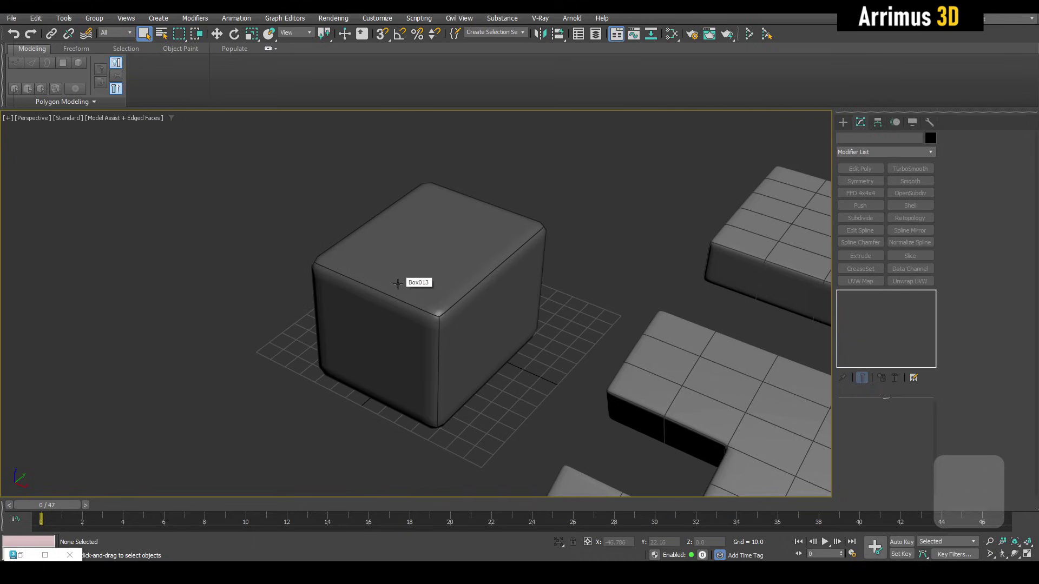
middle_drag(419, 302, 625, 411)
scroll(479, 324, down, 5)
click(517, 314)
alt+middle_drag(661, 374, 539, 305)
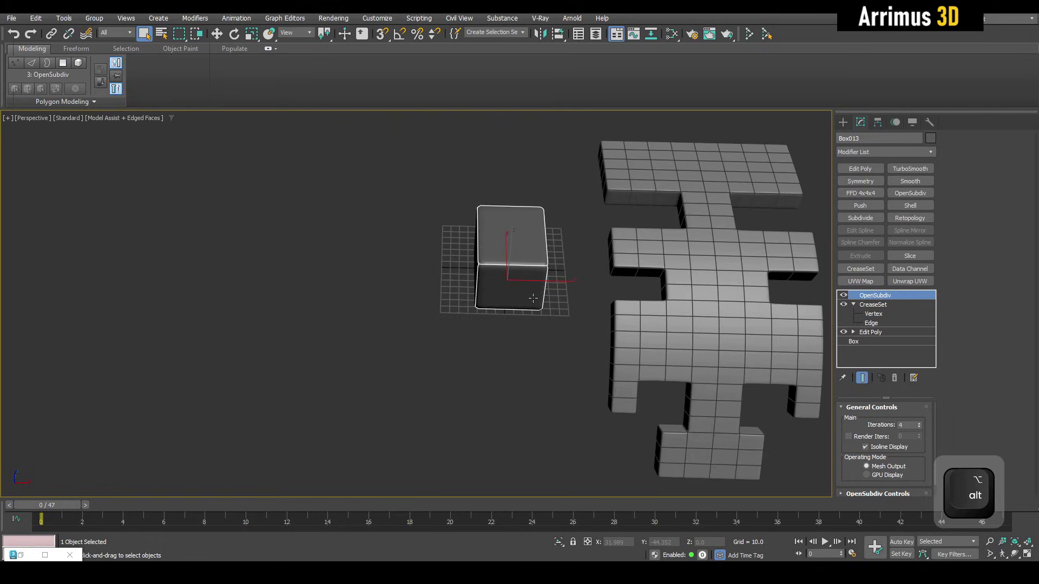
- Create a plane about 409 long and 329 wide beside the box and set its object colour to dark grey
middle_drag(503, 314, 662, 363)
key(shift+6)
drag(294, 162, 573, 414)
key(w)
click(878, 122)
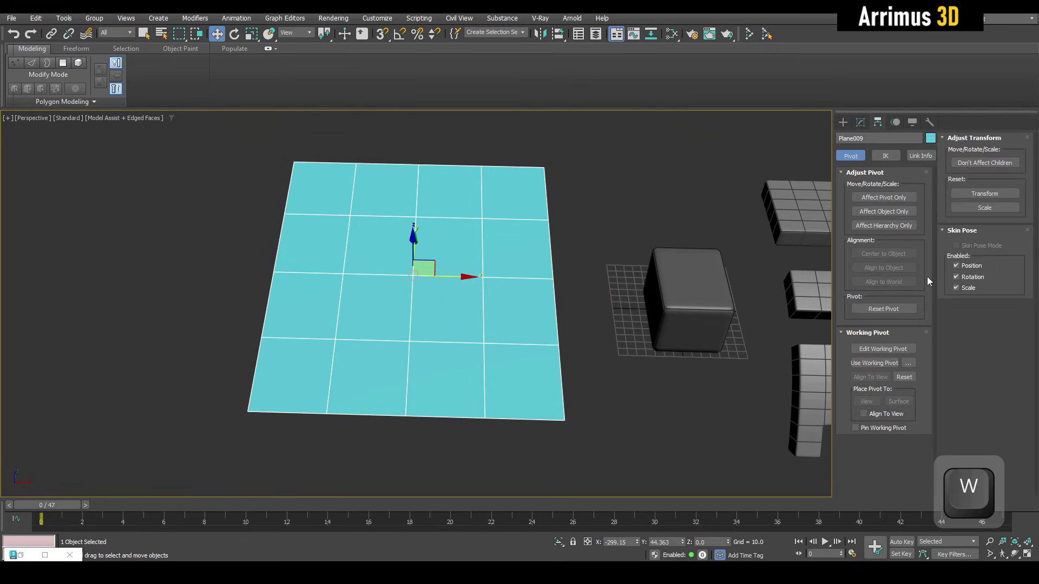
click(861, 122)
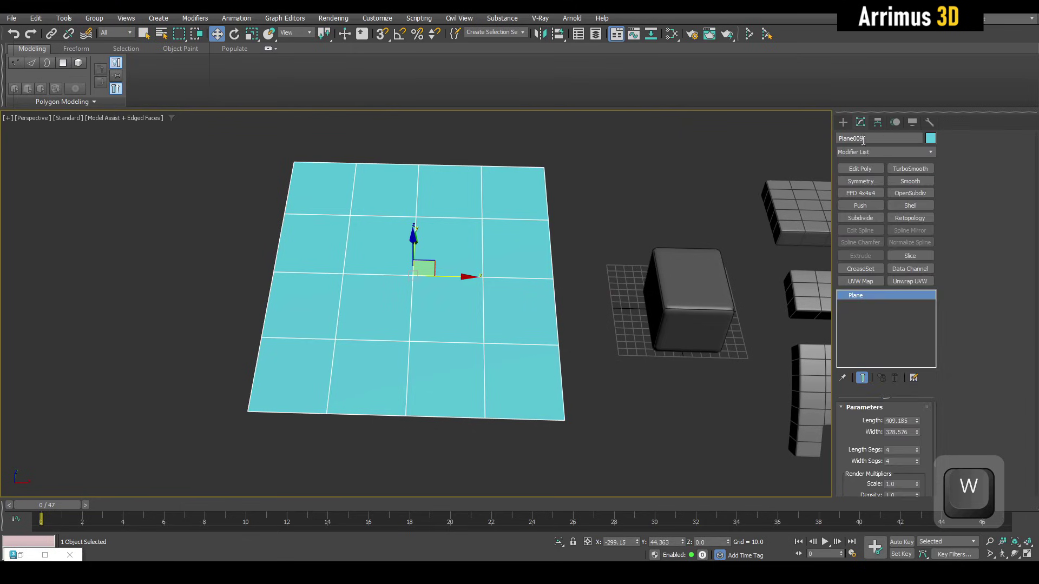
click(930, 138)
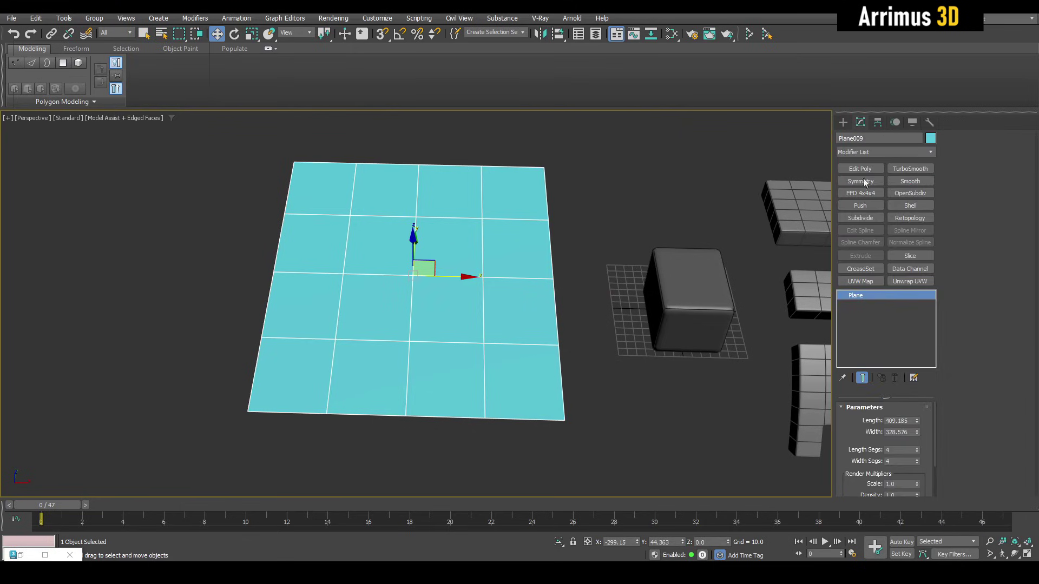
click(730, 336)
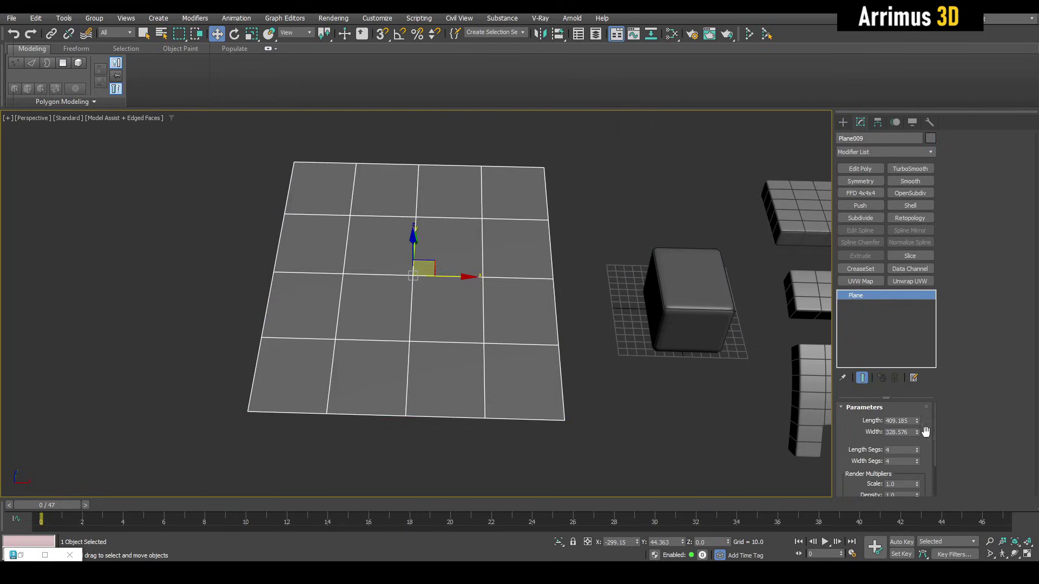
- Reduce the plane's length and width segments to 1 and add an Edit Poly modifier
right_click(917, 450)
right_click(917, 462)
alt+middle_drag(611, 336, 557, 320)
key(Up)
key(q)
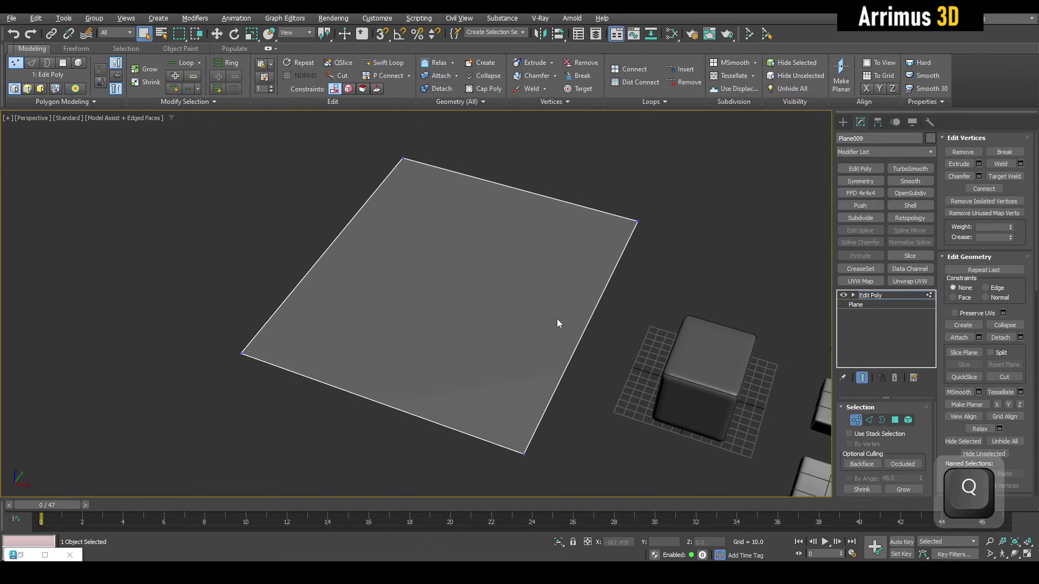
- Cut an L-shaped outline across one corner of the plane and remove the corner to leave a notch
key(1)
key(alt+c)
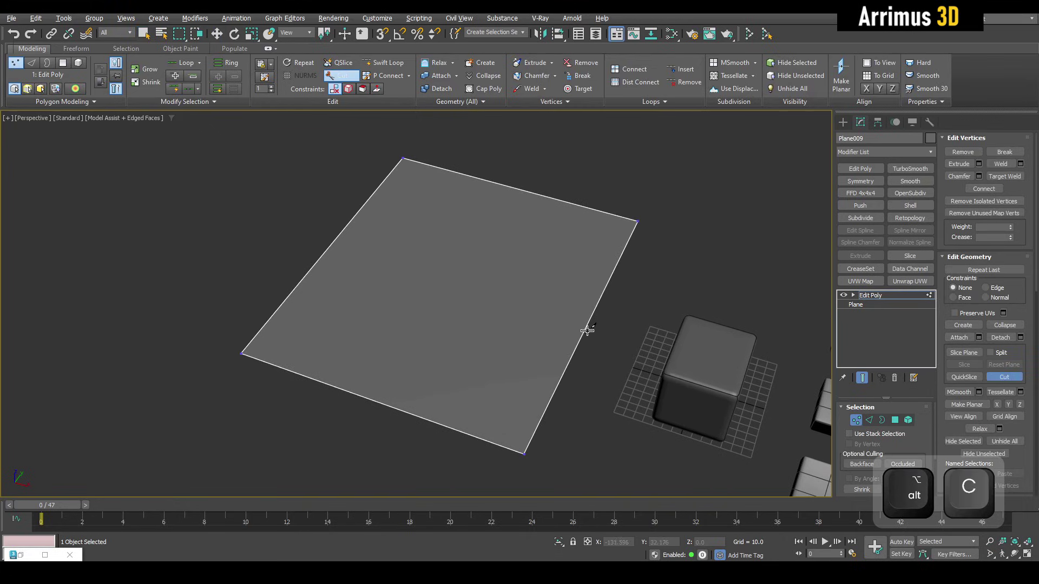
click(483, 284)
click(359, 397)
right_click(359, 397)
right_click(441, 387)
drag(466, 404, 567, 469)
key(x)
- Move the plane's far corner vertex to bend the flat sheet
middle_drag(612, 313, 602, 371)
drag(594, 252, 683, 335)
key(w)
alt+middle_drag(644, 387, 634, 345)
drag(642, 318, 506, 255)
- Try shifting the sheet's outer left corner vertex with the Shift brush
key(ctrl+4)
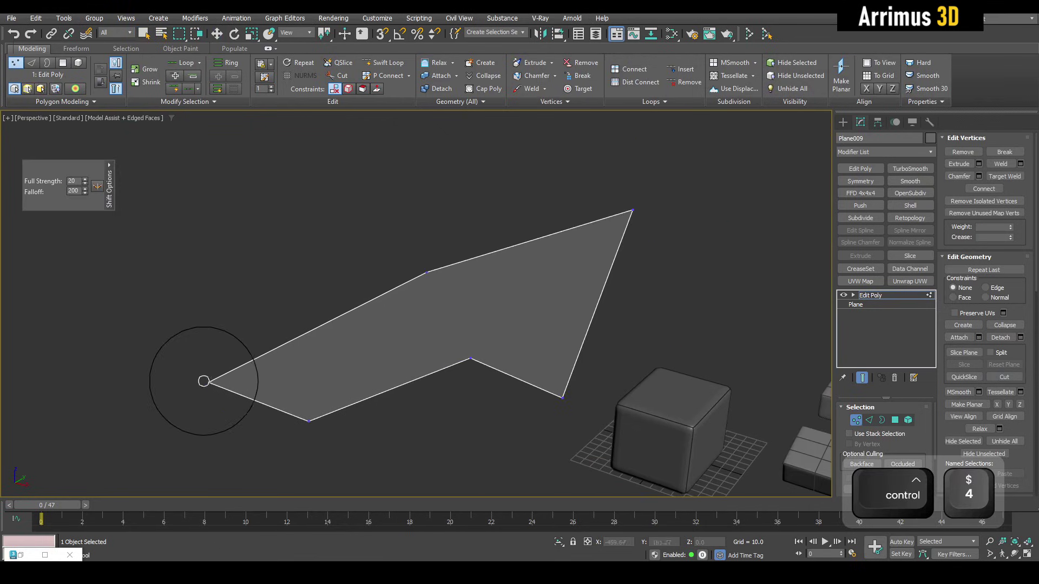
drag(204, 378, 195, 271)
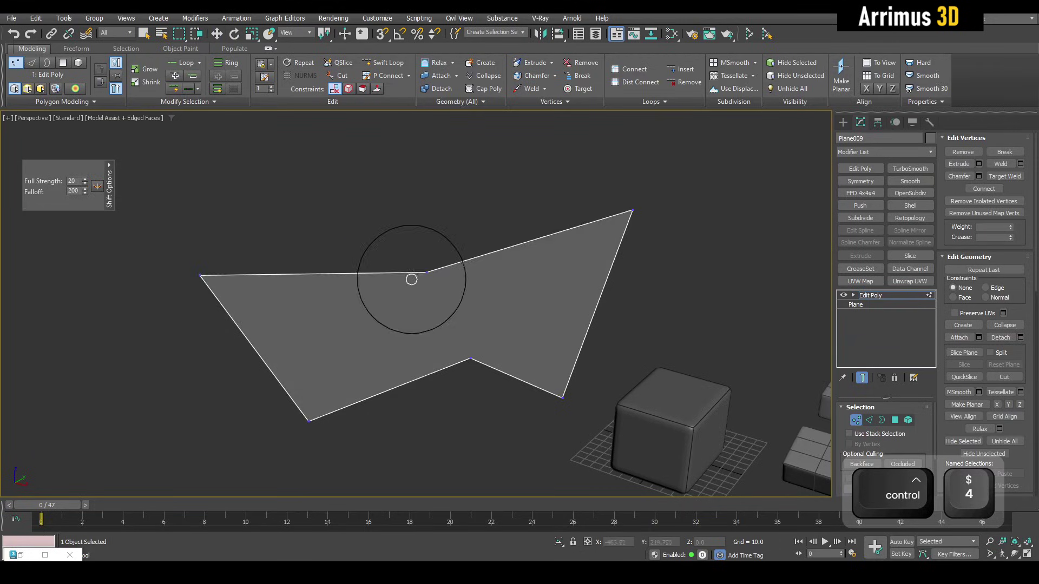
key(ctrl+z)
- Cut from one tip of the notch to a new central point and on to the notch's other tip
key(q)
alt+middle_drag(470, 290, 505, 325)
key(alt+c)
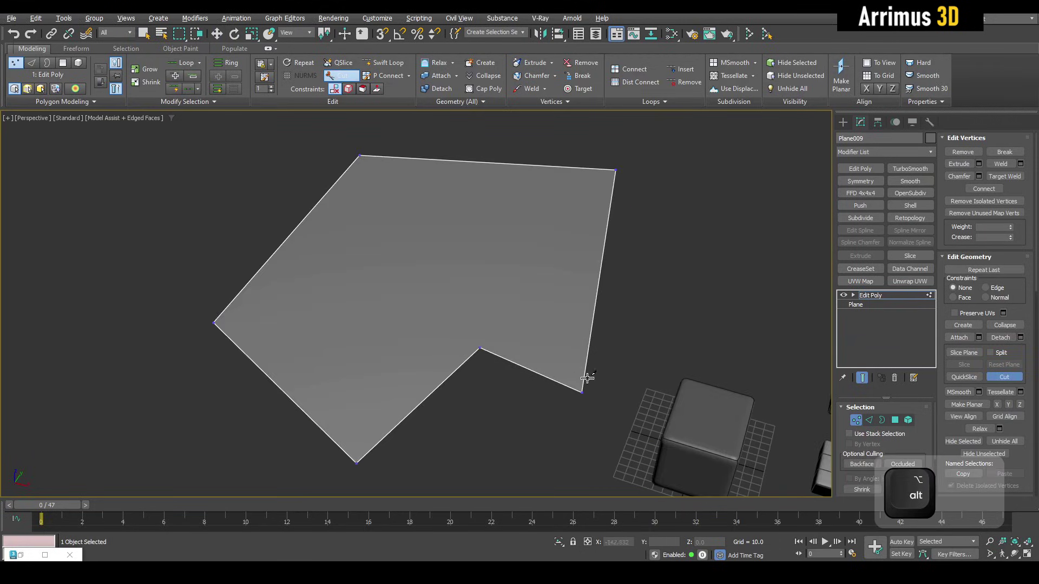
click(468, 226)
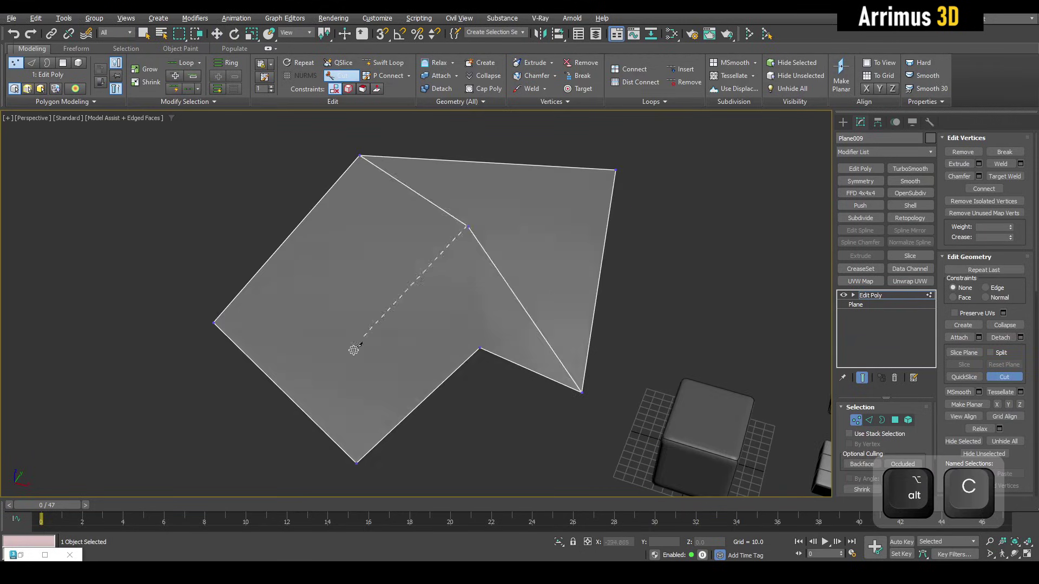
click(355, 458)
- Use snapping to cut edges joining the central point to the notch's inner corner and to both far corners of the sheet
key(s)
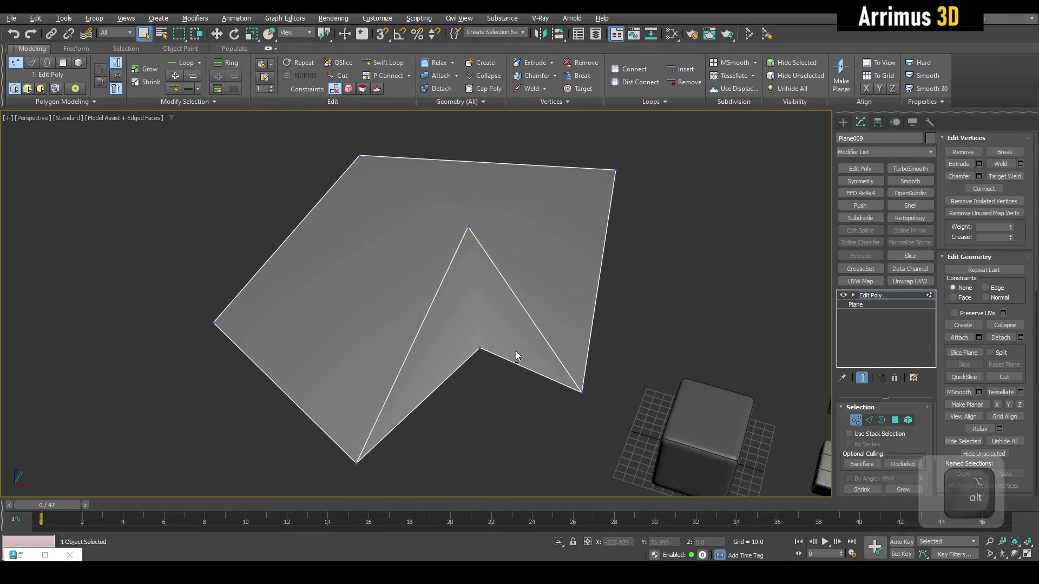
click(479, 347)
click(605, 172)
click(361, 157)
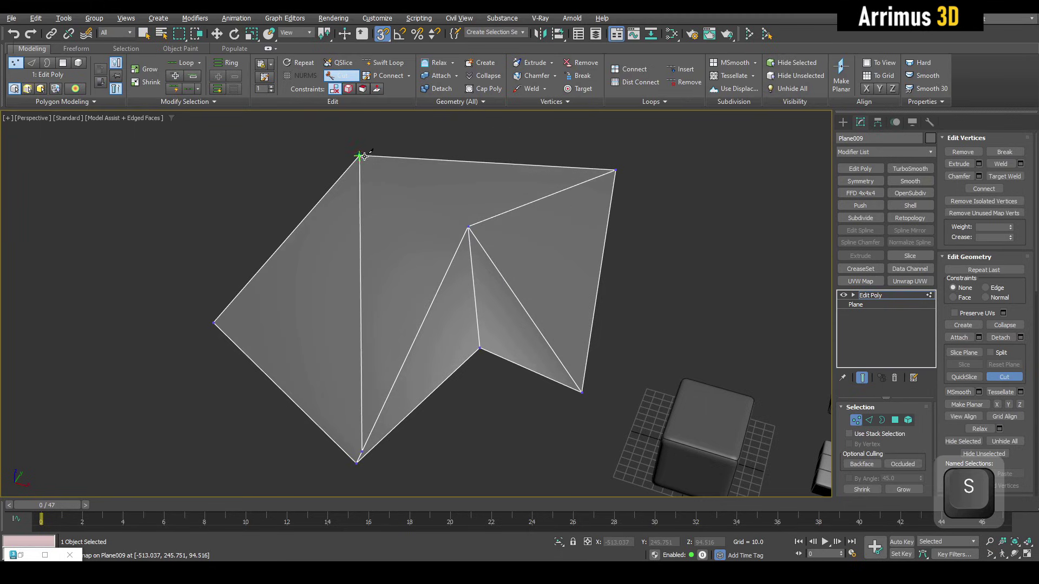
right_click(425, 165)
key(ctrl+z)
key(alt+c)
click(468, 227)
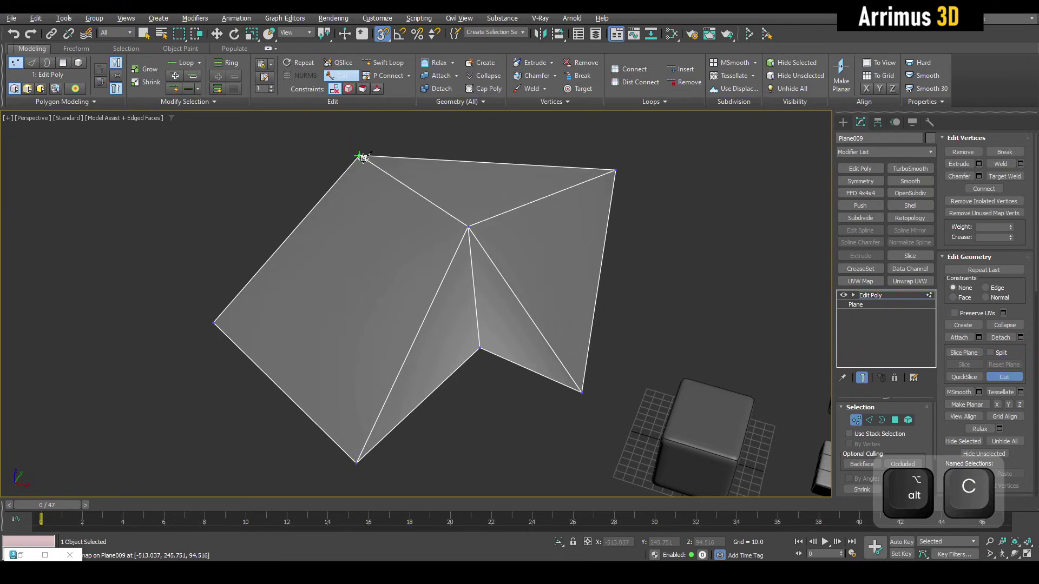
right_click(440, 177)
key(s)
- Add Smooth, Edit Poly and TurboSmooth modifiers, setting TurboSmooth to 3 iterations with Isoline Display
middle_drag(506, 225, 524, 248)
key(1)
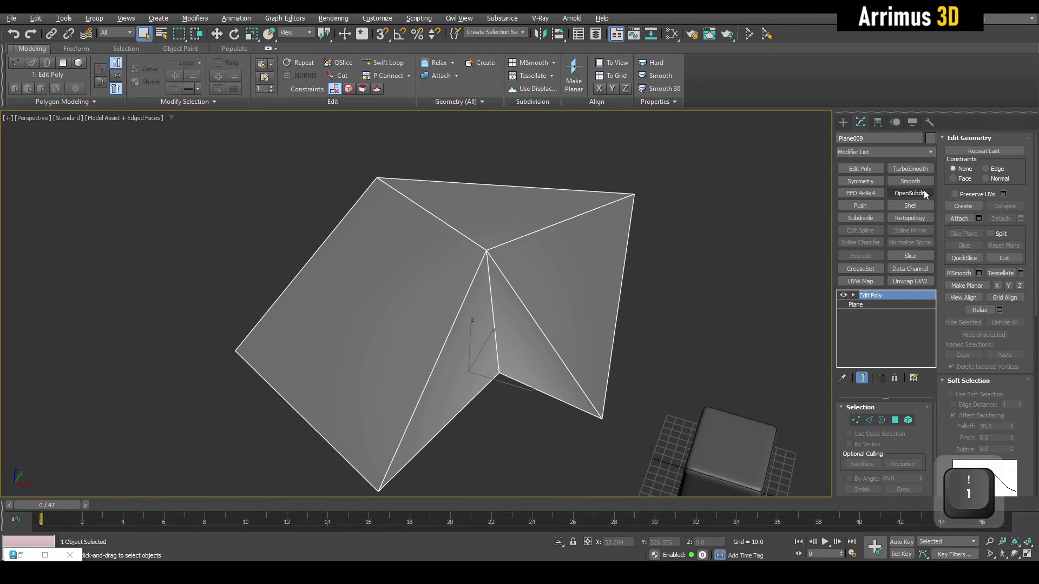
click(910, 181)
click(860, 168)
middle_drag(656, 260, 809, 212)
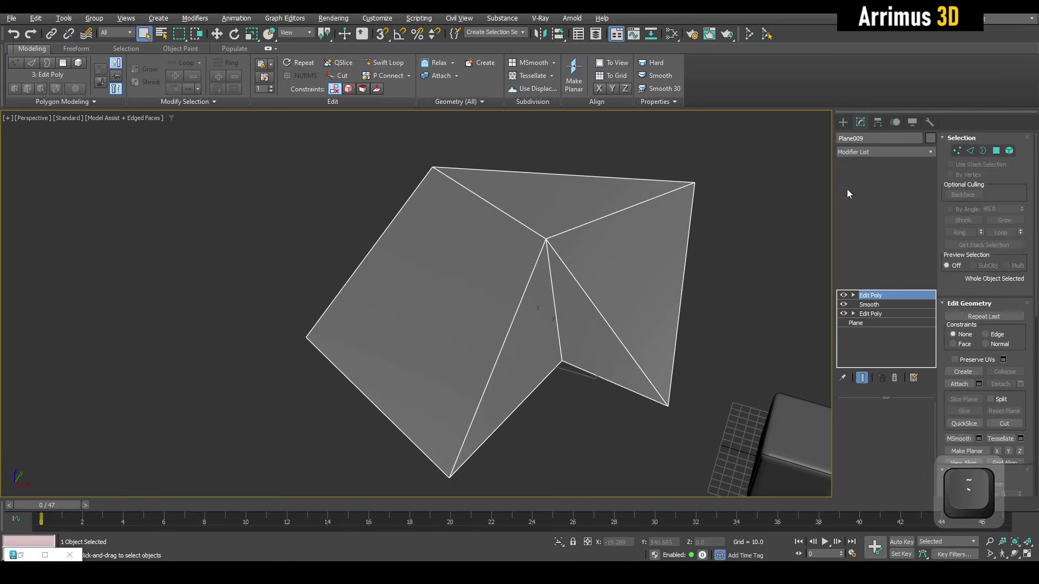
click(910, 168)
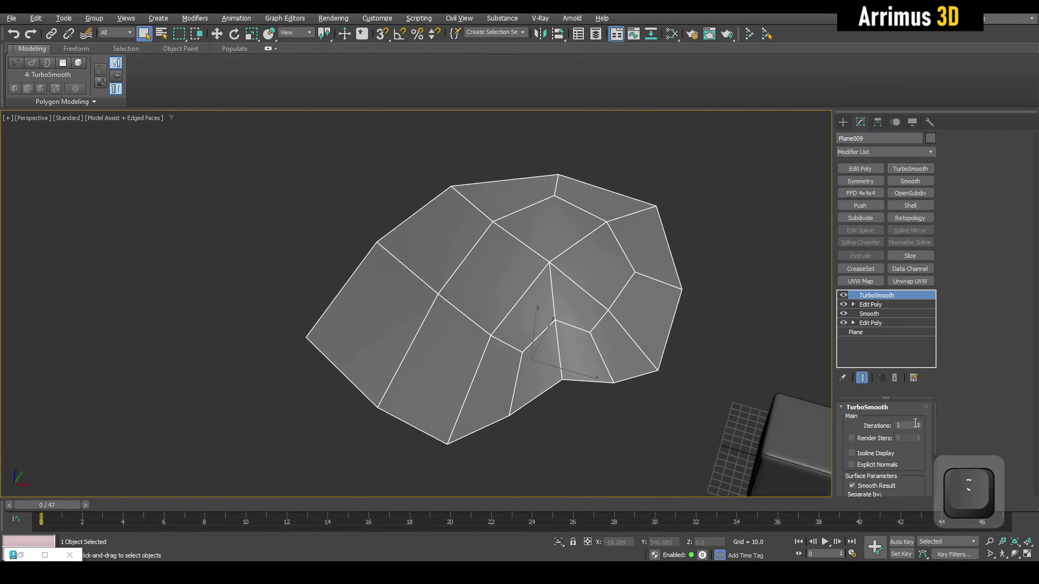
text(3)
click(869, 453)
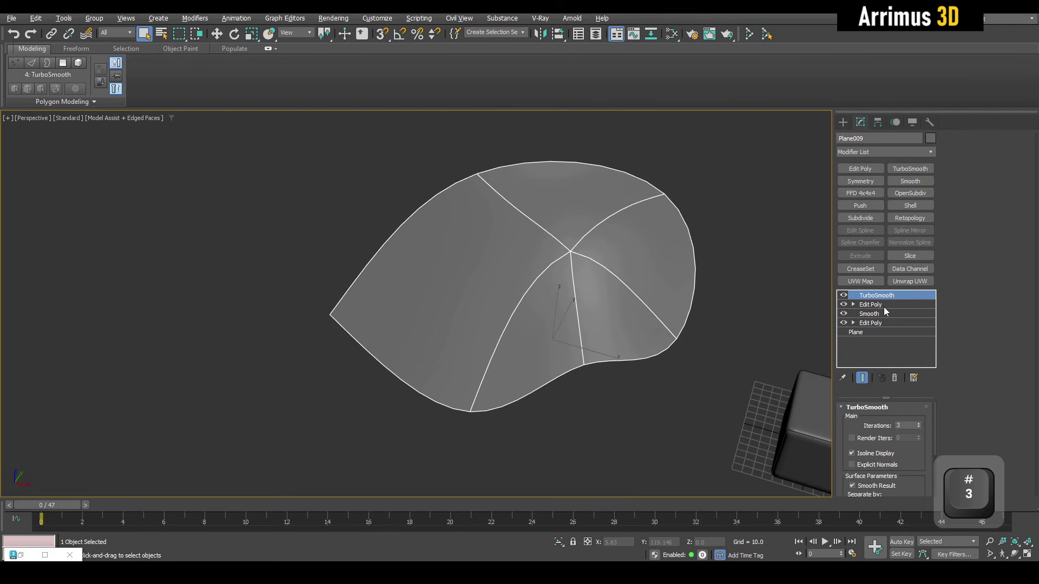
- Insert another Edit Poly modifier beneath the TurboSmooth and enter vertex editing with the smoothed result shown
click(880, 304)
click(860, 169)
key(1)
key(space)
- Raise the sheet's central vertex to a height of about 194
scroll(606, 280, up, 3)
alt+middle_drag(605, 280, 579, 309)
click(550, 277)
key(w)
key(space)
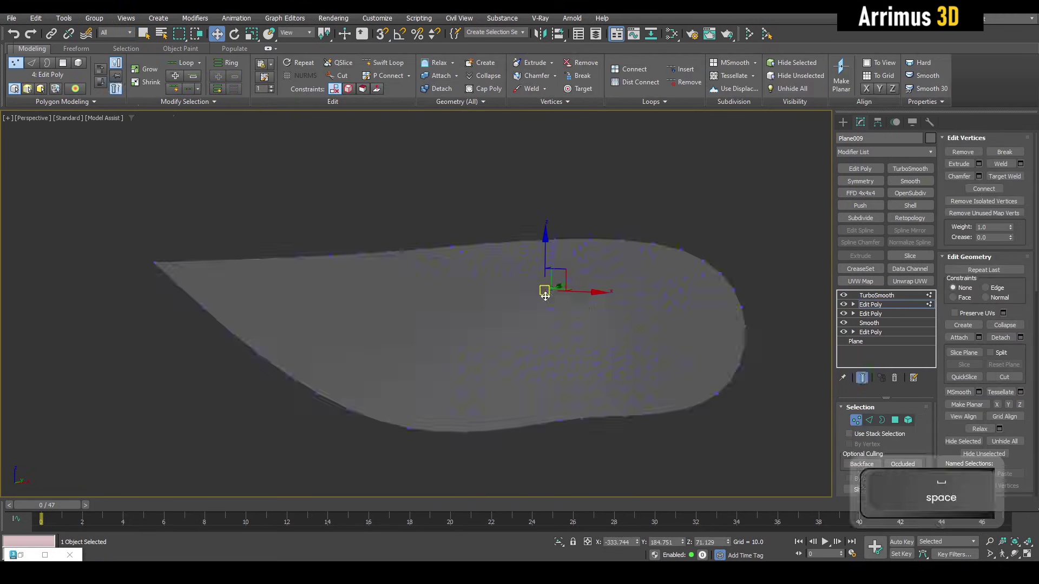
key(F4)
drag(505, 183, 505, 150)
alt+middle_drag(510, 174, 545, 283)
scroll(545, 283, down, 2)
- Pull the central vertex towards the notch to a height of about 178 and check the smoothed result
key(space)
key(F4)
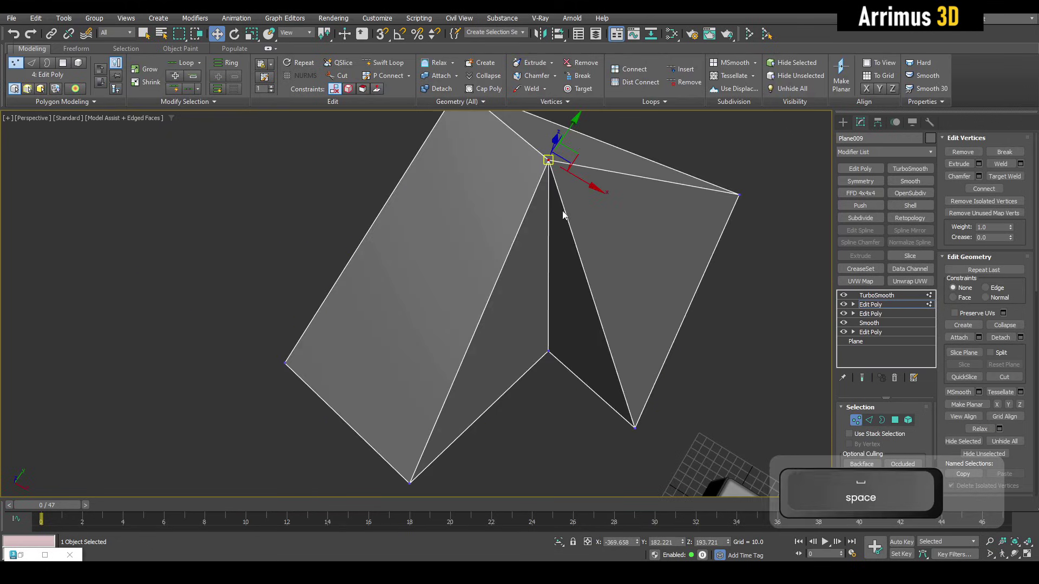
drag(548, 161, 556, 222)
key(space)
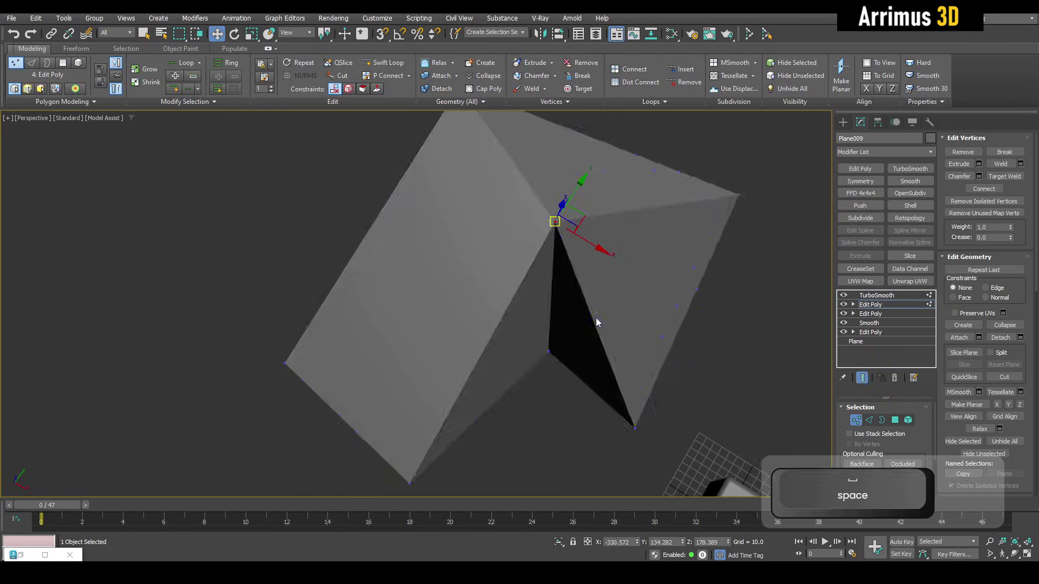
key(space)
- Cut an edge from beside the notch's inner corner up to the fold near the central vertex and preview the smoothing
middle_drag(565, 323, 581, 313)
key(q)
key(alt+c)
click(550, 354)
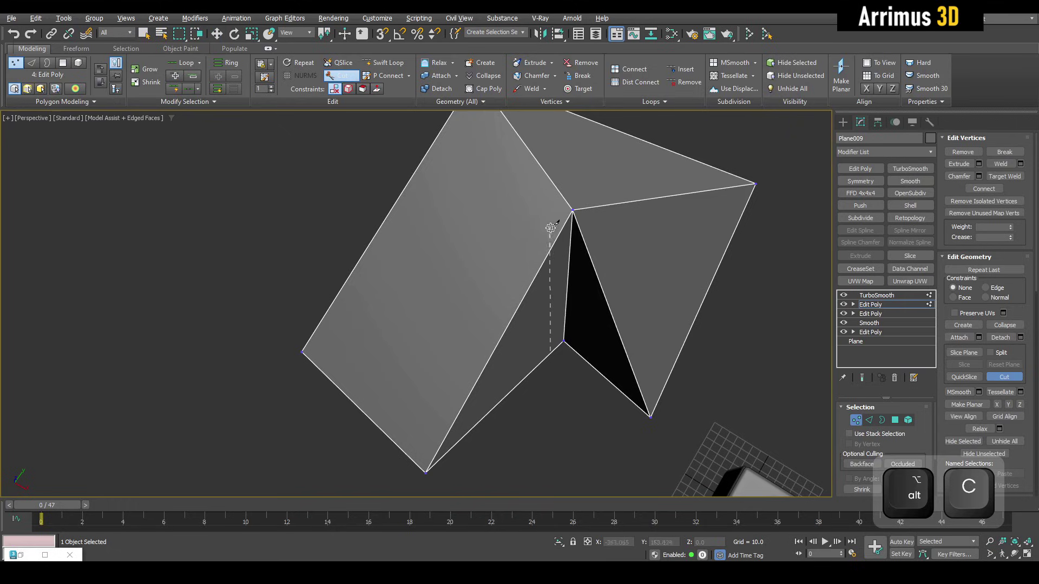
right_click(622, 204)
right_click(623, 204)
key(space)
middle_drag(605, 245, 599, 262)
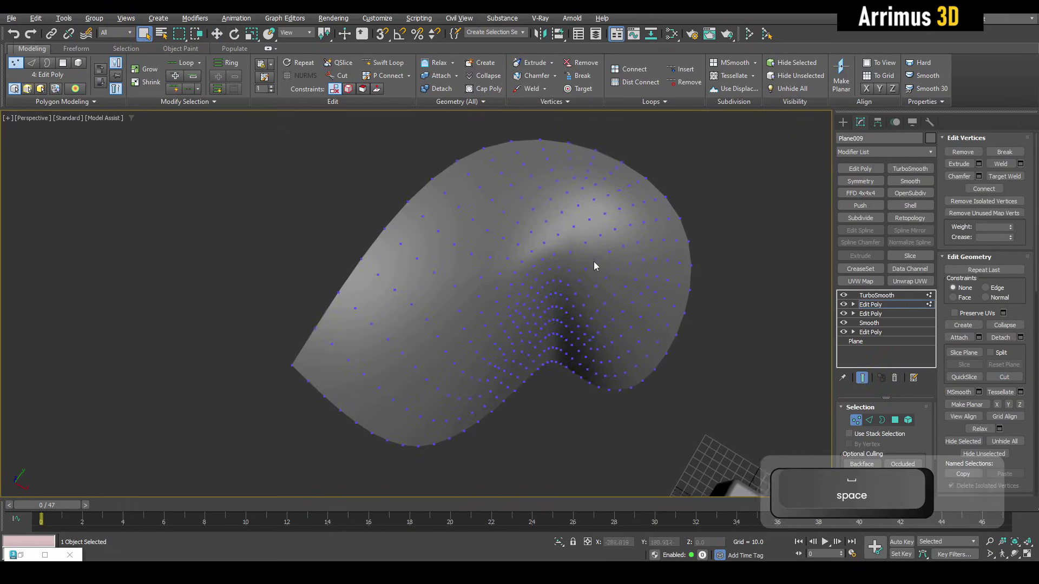
- Cut an edge from the new fold vertex across the large face to the sheet's outer edge
scroll(599, 261, up, 2)
key(space)
middle_drag(535, 216, 566, 331)
key(alt+c)
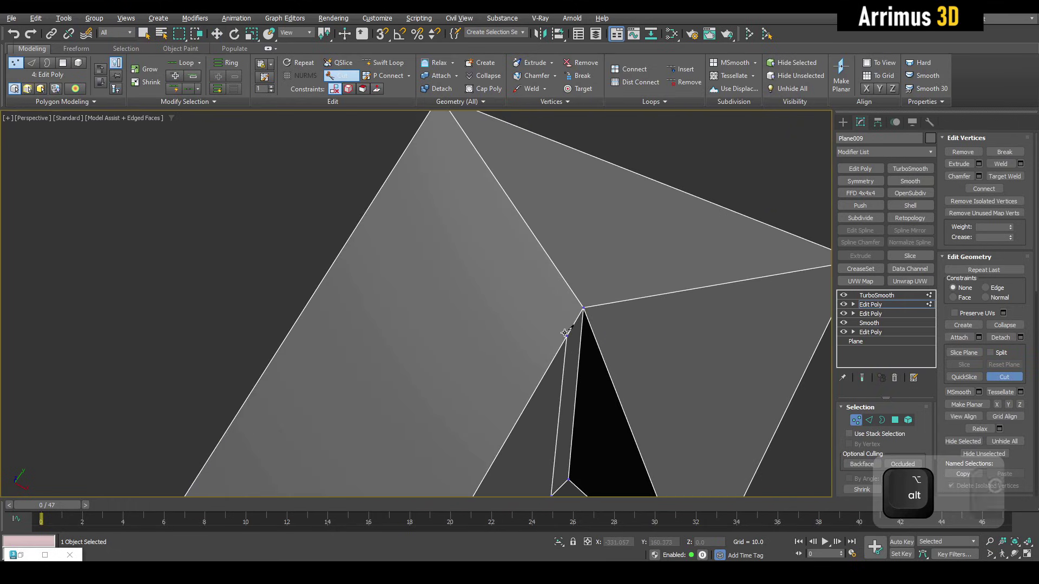
click(385, 188)
right_click(482, 190)
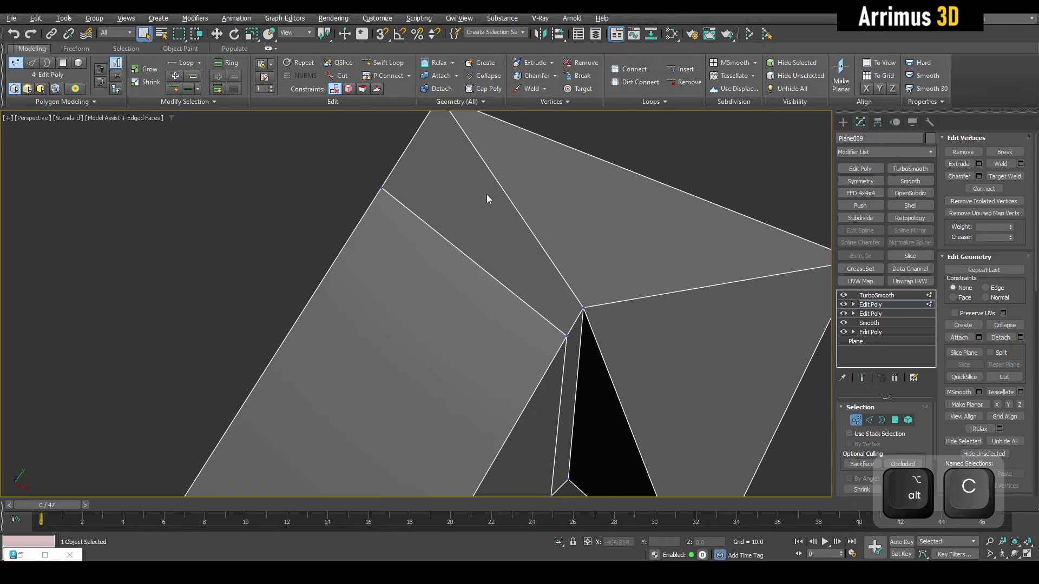
- Pull the new outer-edge vertex outward and compare the smoothed surface with the base mesh
scroll(482, 190, down, 5)
key(w)
key(space)
key(F4)
drag(450, 208, 412, 207)
key(space)
key(F4)
key(space)
key(F4)
key(F4)
key(space)
key(F4)
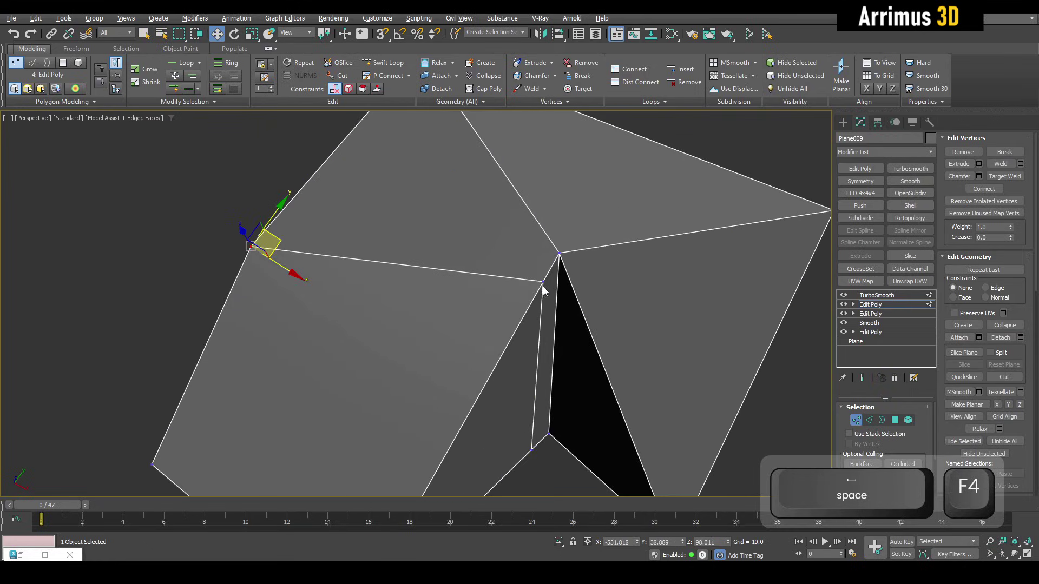
- Move the fold vertex beside the central vertex away from it to widen the gap, and check the smoothed shape
click(543, 287)
key(ctrl+a)
middle_drag(543, 295, 515, 347)
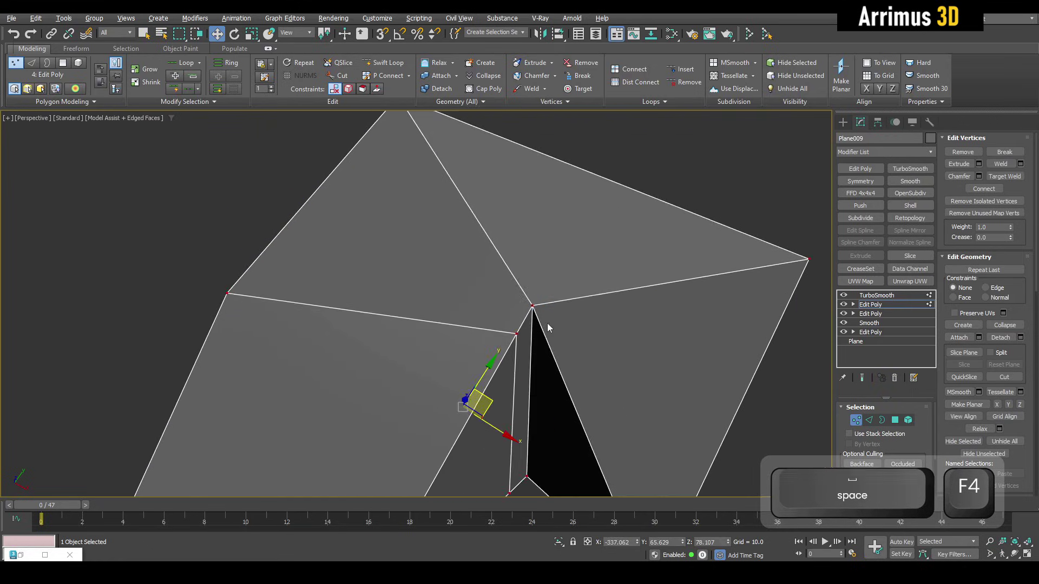
click(547, 324)
drag(513, 339, 432, 369)
alt+middle_drag(445, 380, 551, 279)
click(412, 320)
key(q)
scroll(552, 307, down, 2)
key(space)
key(space)
- Cut a support edge along the left fold, around under the central vertex and across to the right outer edge
key(alt+c)
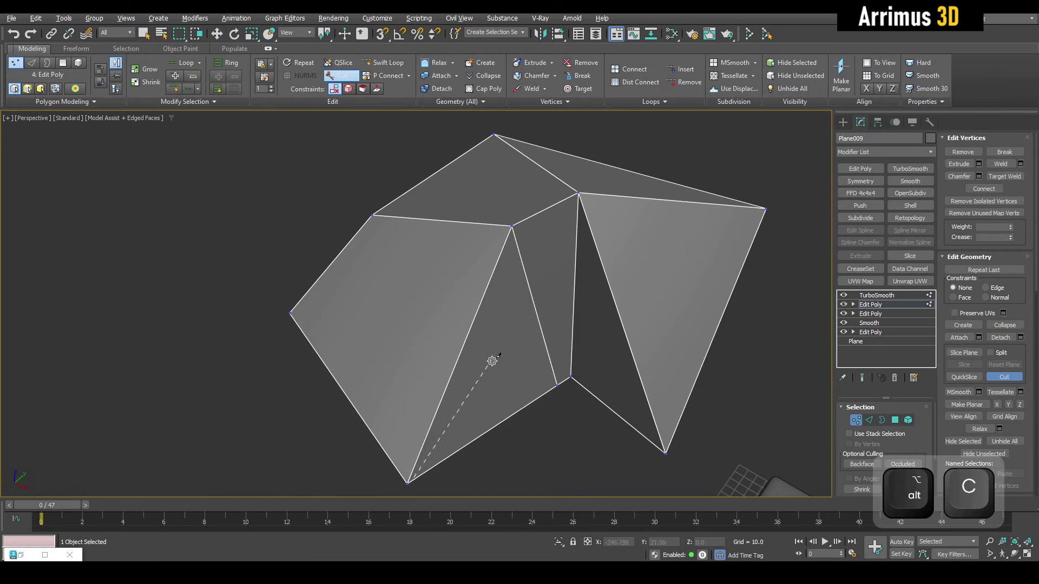
click(576, 236)
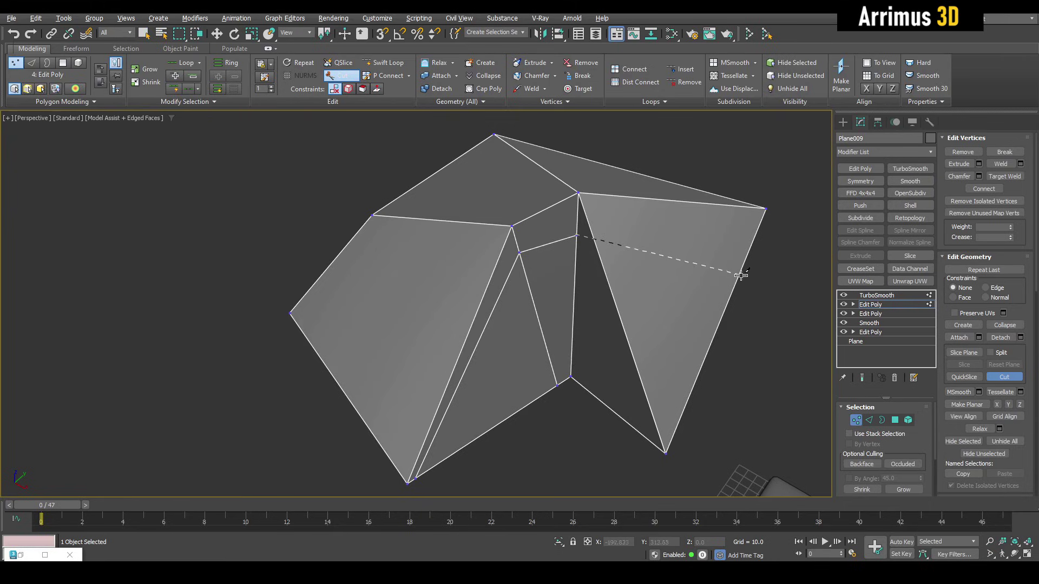
key(space)
key(F4)
mouse_move(650, 267)
middle_down()
mouse_move(624, 272)
mouse_move(638, 265)
middle_up()
key(space)
key(F4)
- Cut a support edge beside the right fold, from near the notch's tip up to the sheet's far edge
key(alt+c)
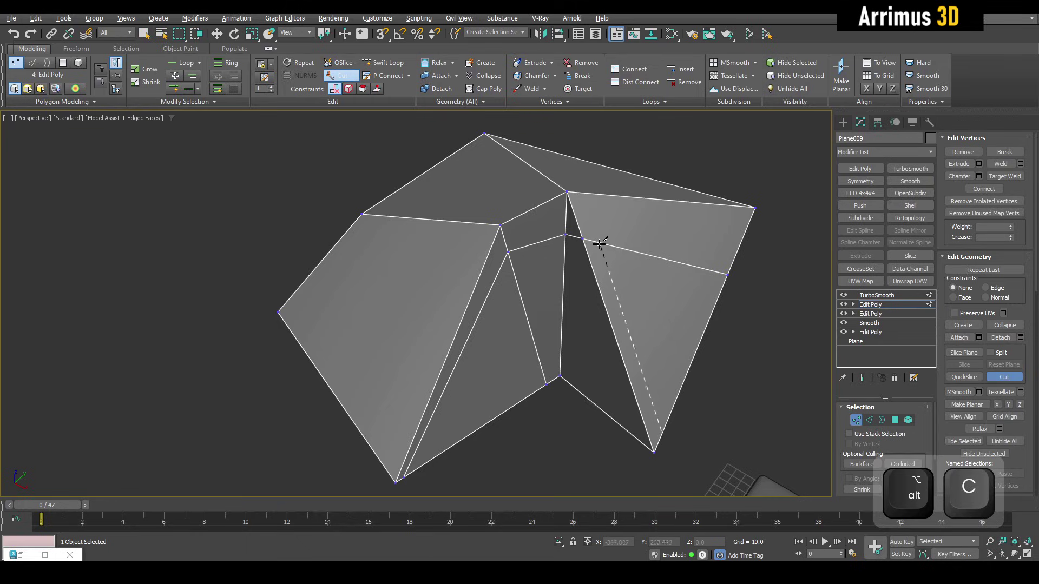
click(605, 195)
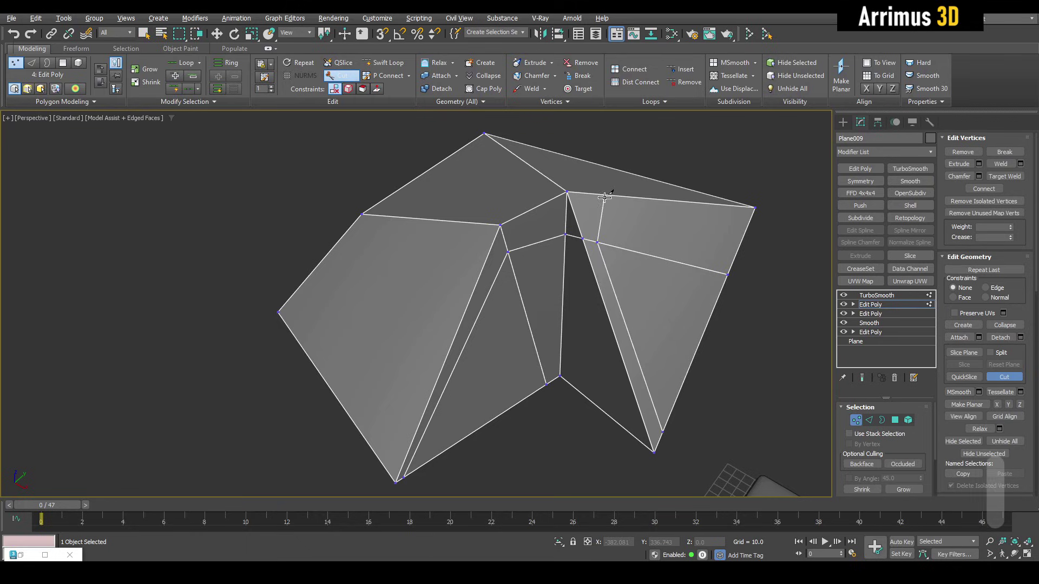
right_click(617, 191)
alt+middle_drag(617, 191, 586, 162)
click(606, 159)
key(w)
middle_drag(655, 183, 579, 263)
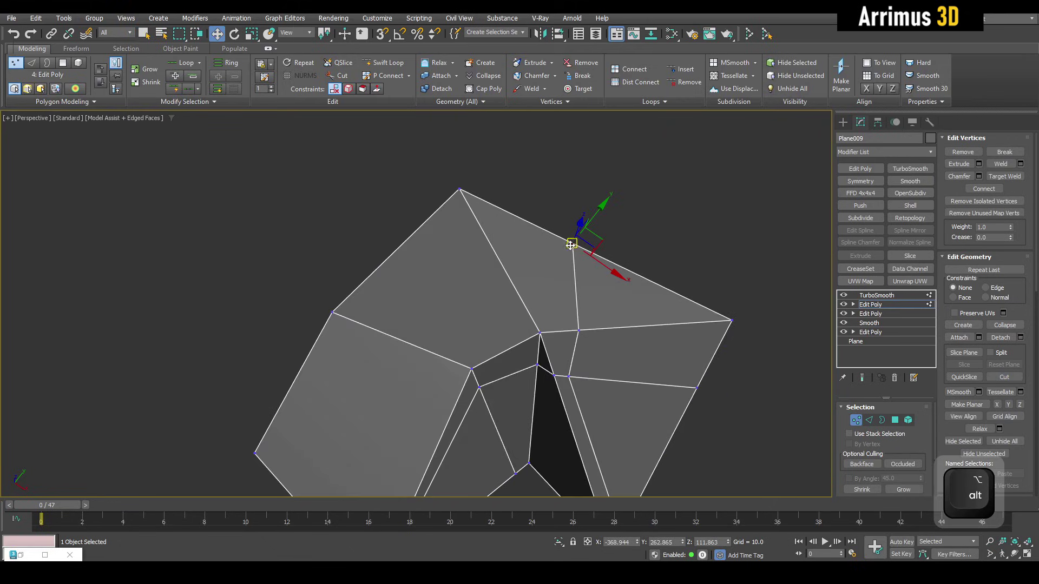
key(q)
- Slide the support-edge vertex at the notch's right tip closer to the tip and show the smoothed result
alt+middle_drag(622, 307, 568, 322)
middle_drag(568, 322, 550, 236)
scroll(557, 233, up, 3)
click(614, 393)
key(w)
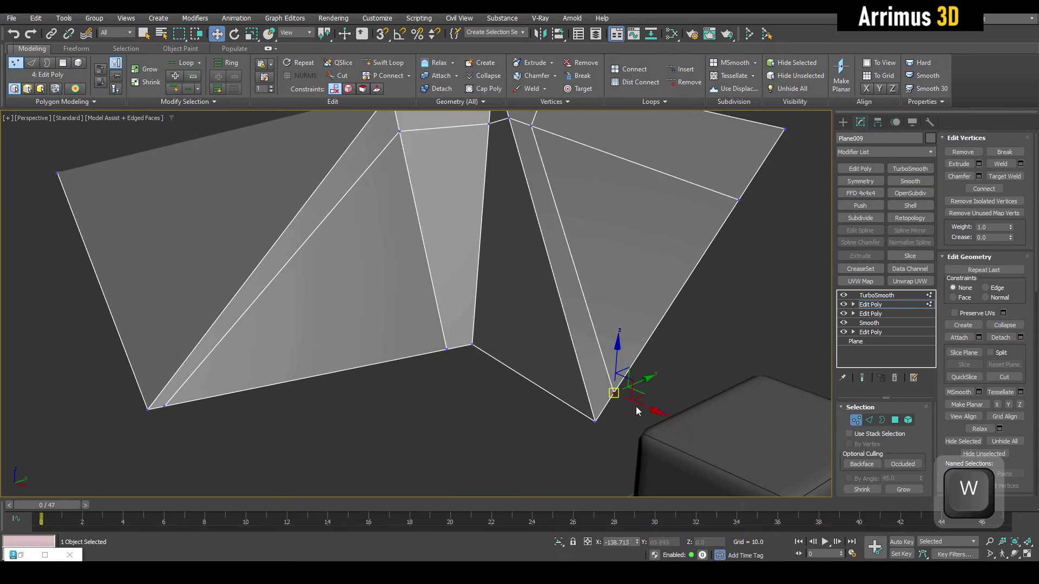
middle_drag(636, 407, 638, 391)
key(shift+x)
shift+drag(618, 381, 605, 396)
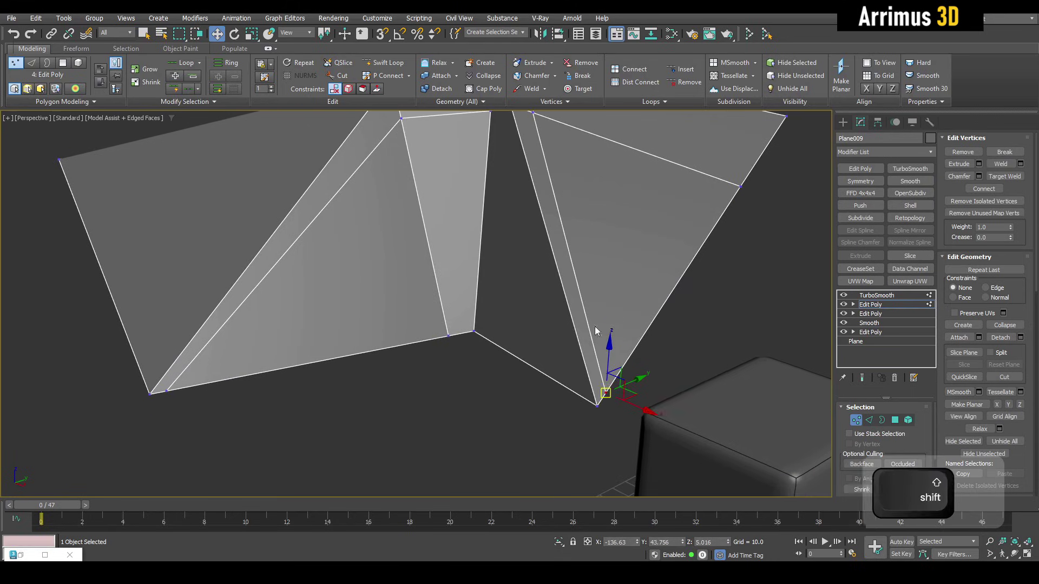
key(shift+x)
scroll(622, 310, down, 4)
key(q)
click(621, 308)
alt+middle_drag(622, 307, 631, 352)
key(space)
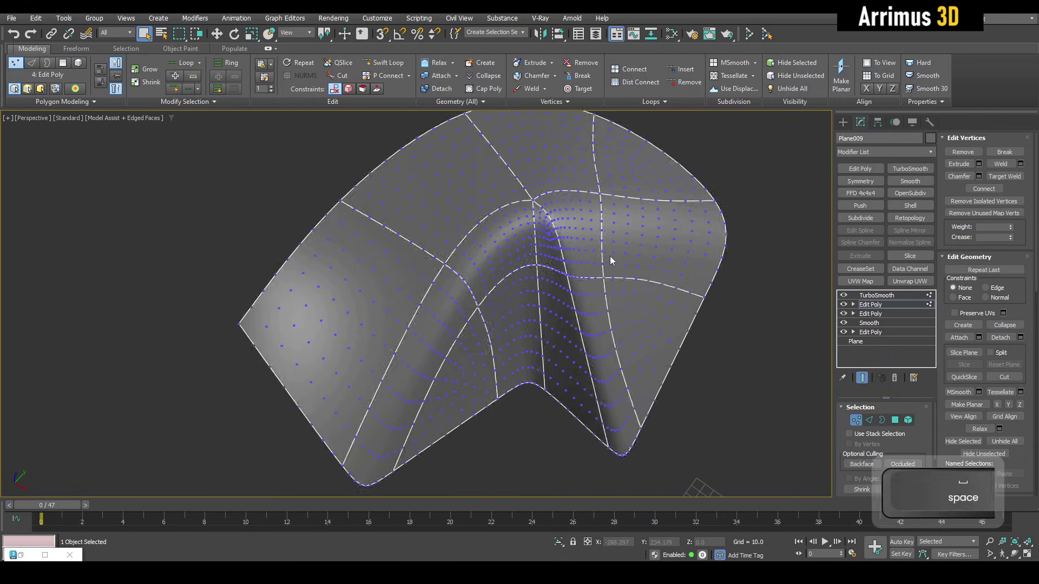
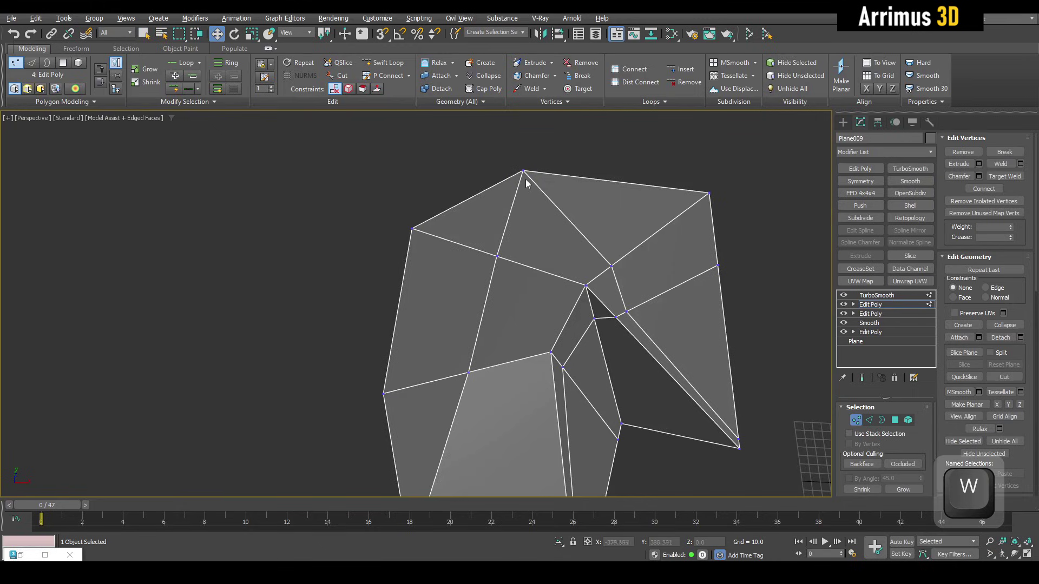
- Raise the interior vertices of the sheet's upper left area to give the surface more volume
click(525, 180)
alt+middle_drag(525, 181, 524, 235)
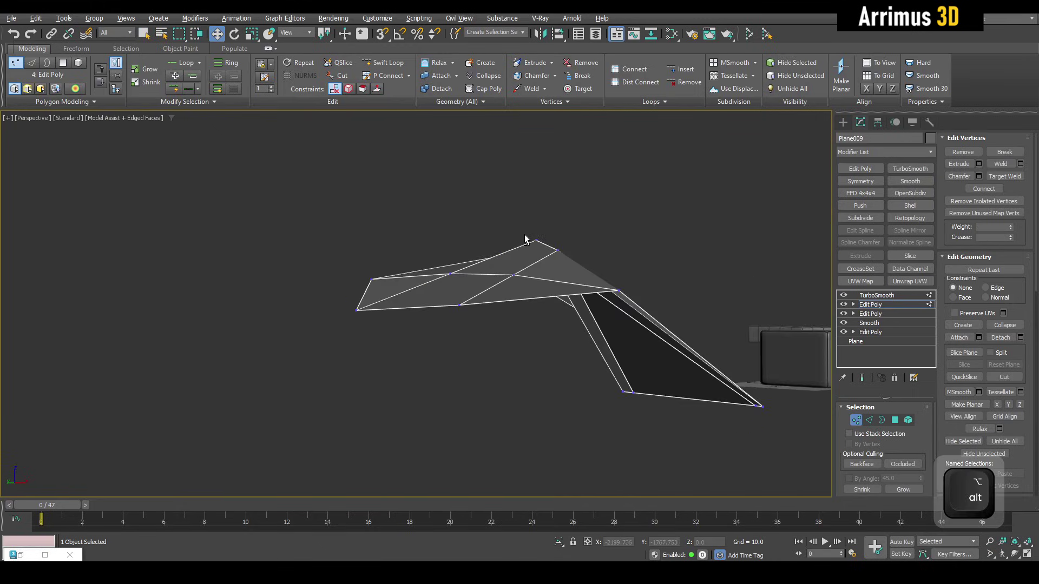
drag(512, 278, 493, 240)
alt+middle_drag(470, 250, 433, 264)
click(433, 264)
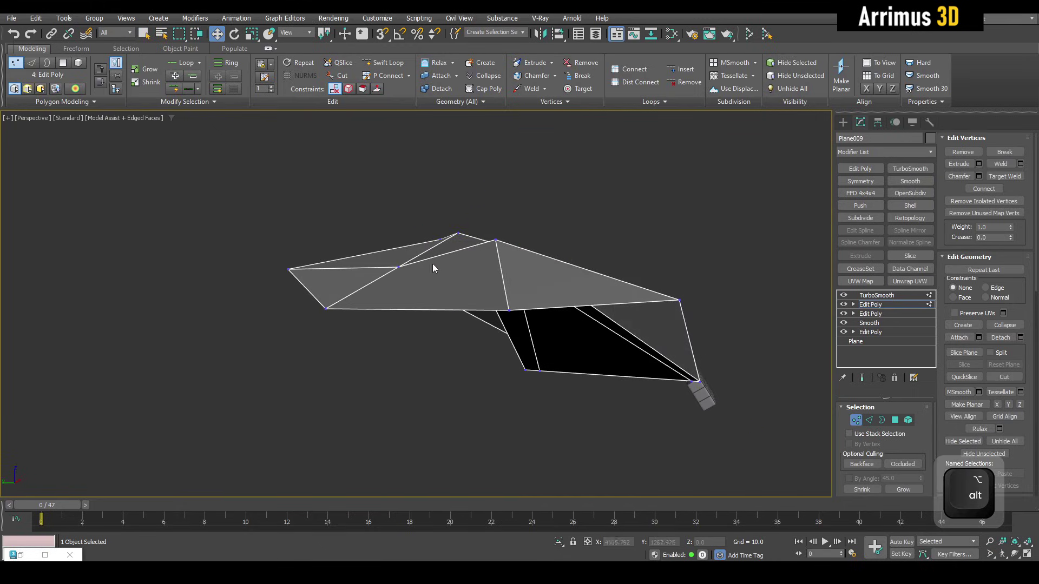
drag(400, 264, 400, 226)
- Pull the sheet's outer corner vertex far outward to lengthen the shape and check the smoothed surface
alt+middle_drag(606, 295, 391, 320)
click(276, 350)
middle_drag(274, 351, 345, 277)
drag(254, 286, 101, 331)
middle_drag(168, 325, 421, 301)
click(368, 317)
scroll(420, 301, down, 3)
key(q)
key(space)
key(F4)
middle_drag(457, 269, 458, 241)
key(space)
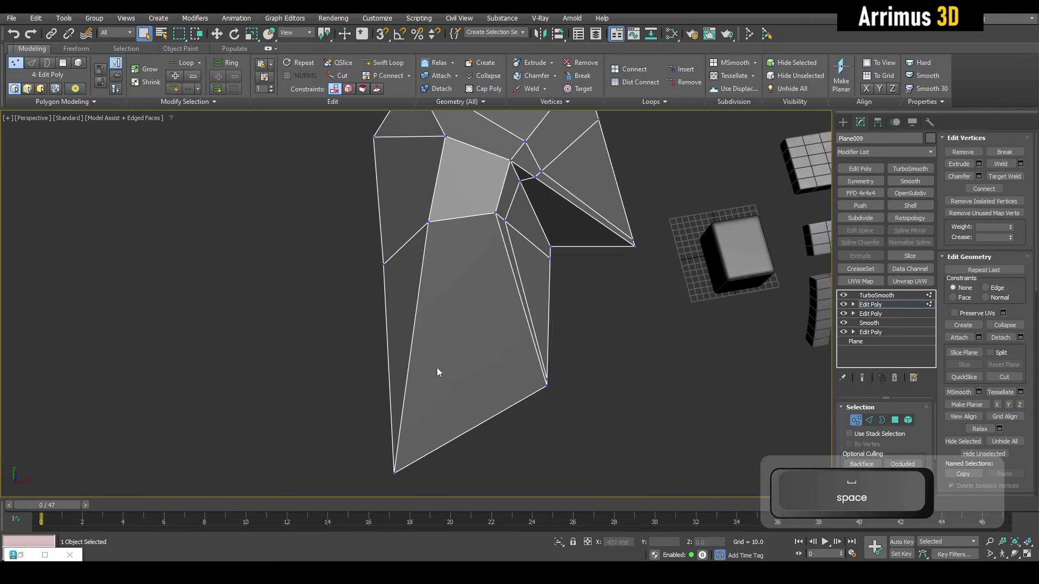
key(F4)
- Cut a support edge beside the left fold, from the sheet's lower corner up to its far edge
key(alt+c)
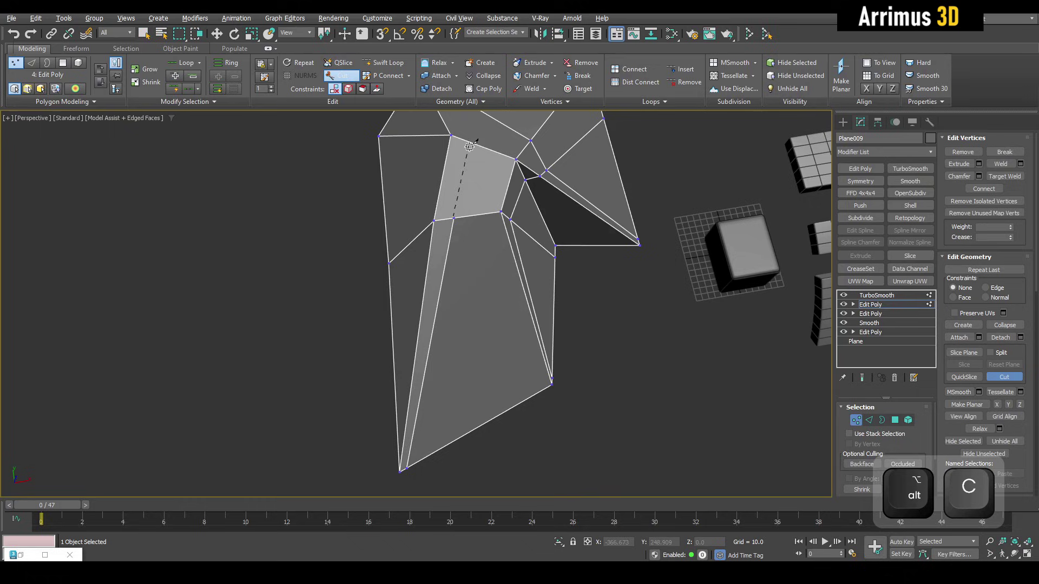
alt+middle_drag(472, 142, 465, 197)
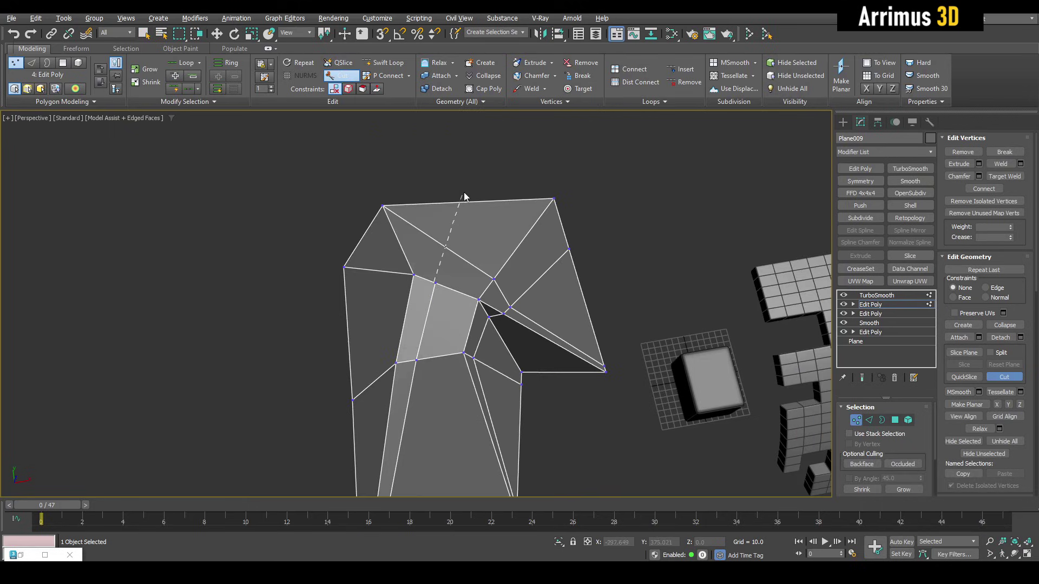
right_click(514, 208)
- Compare the sheet's low-poly cage with the TurboSmooth result around the folds and the notch
mouse_move(500, 271)
middle_down()
mouse_move(510, 262)
mouse_move(481, 277)
middle_up()
scroll(504, 264, up, 3)
key(space)
key(F4)
key(space)
key(F4)
scroll(482, 277, up, 3)
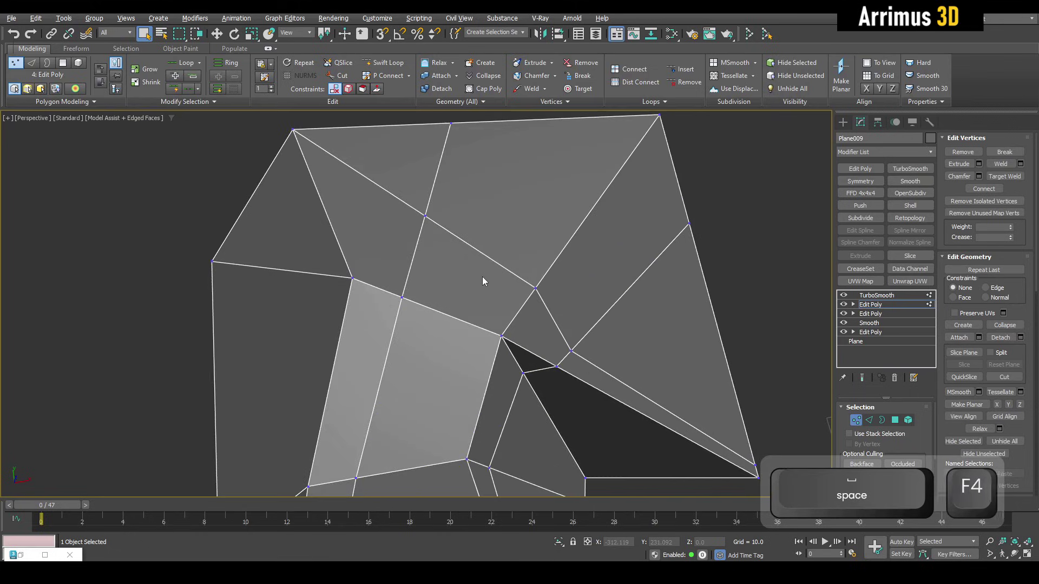
key(space)
key(space)
key(ctrl+a)
key(space)
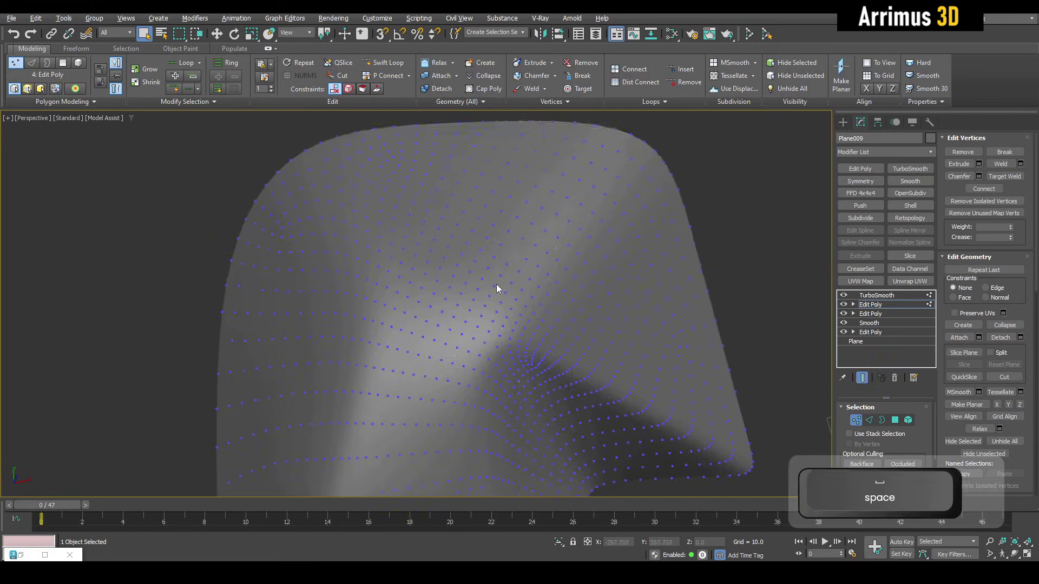
key(F4)
- Add another Edit Poly modifier beneath TurboSmooth
scroll(498, 247, down, 5)
key(1)
middle_drag(565, 291, 560, 407)
scroll(554, 265, down, 2)
key(grave)
key(1)
- Cut a support edge across the folds just below the notch's tip, out to the sheet's side edge, and check the smoothed surface
scroll(509, 248, up, 4)
key(space)
key(F4)
scroll(549, 298, up, 2)
key(alt+c)
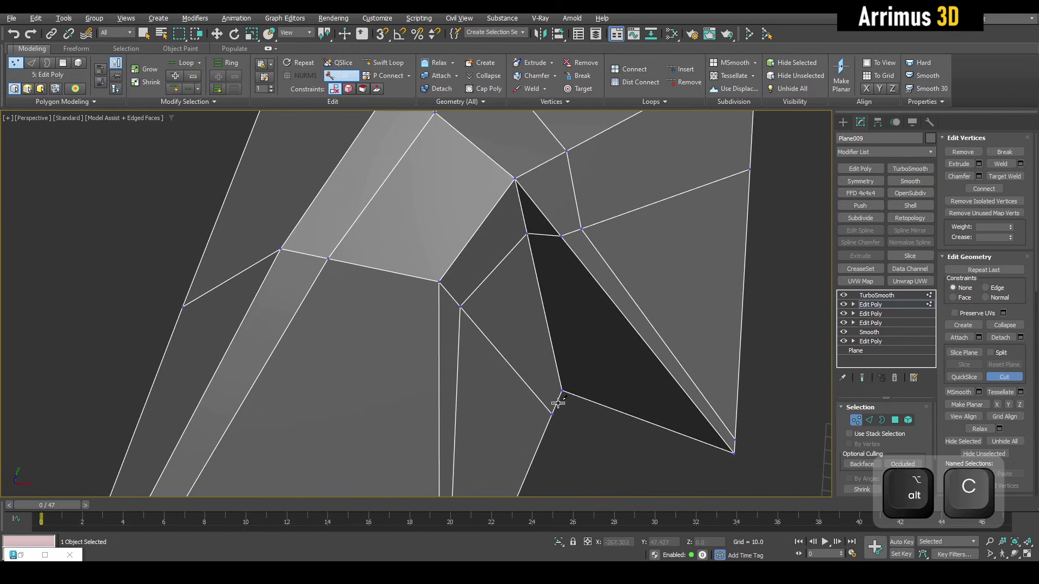
click(504, 195)
middle_drag(473, 186, 481, 276)
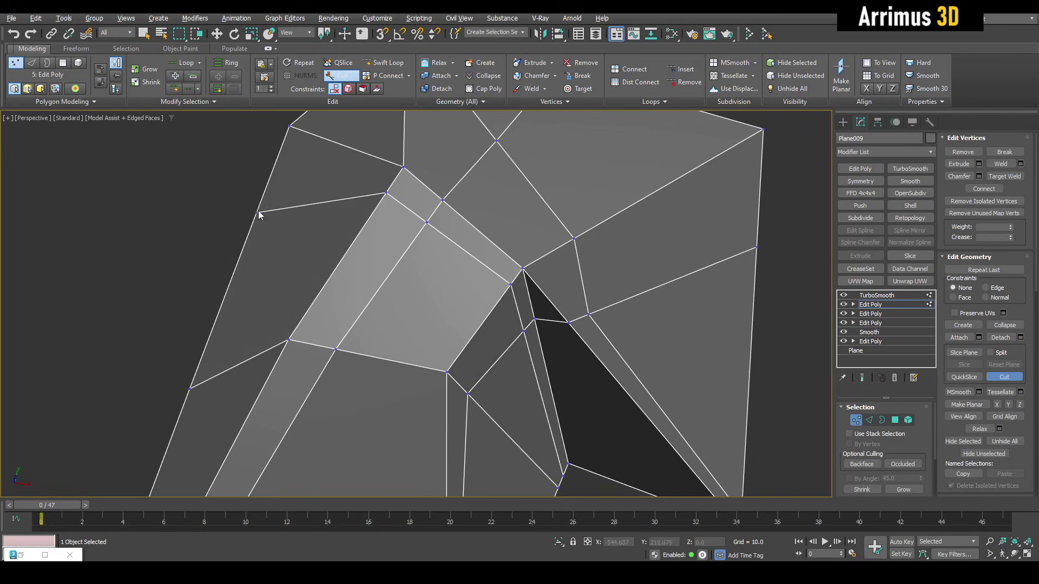
key(space)
key(F4)
scroll(477, 250, down, 2)
key(space)
scroll(492, 259, up, 2)
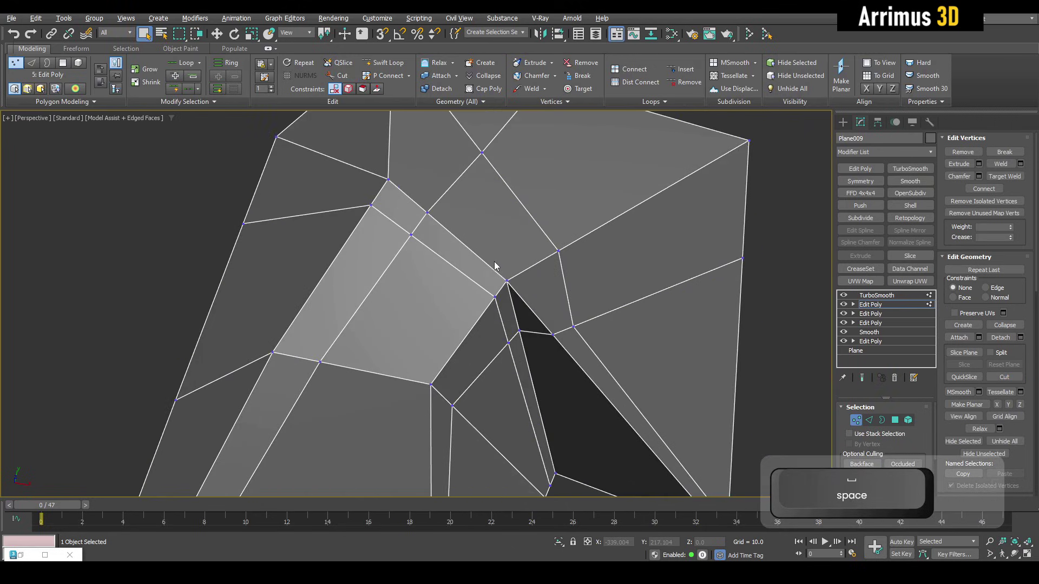
key(space)
alt+middle_drag(495, 261, 467, 297)
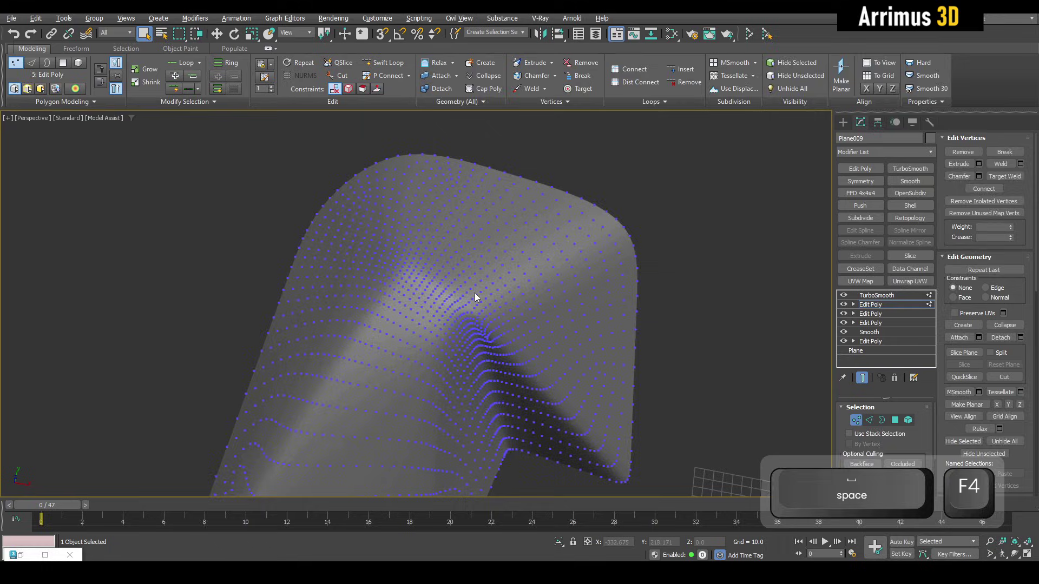
- Add two further Edit Poly modifiers to the stack beneath TurboSmooth
key(1)
key(grave)
alt+middle_drag(516, 321, 541, 298)
key(1)
scroll(533, 297, down, 3)
key(1)
scroll(522, 297, up, 3)
key(1)
- Move the support vertex on the right fold closer to the notch's tip, using the Edge constraint, and check the smoothed surface
key(space)
key(F4)
key(space)
key(space)
key(1)
scroll(524, 294, up, 3)
key(1)
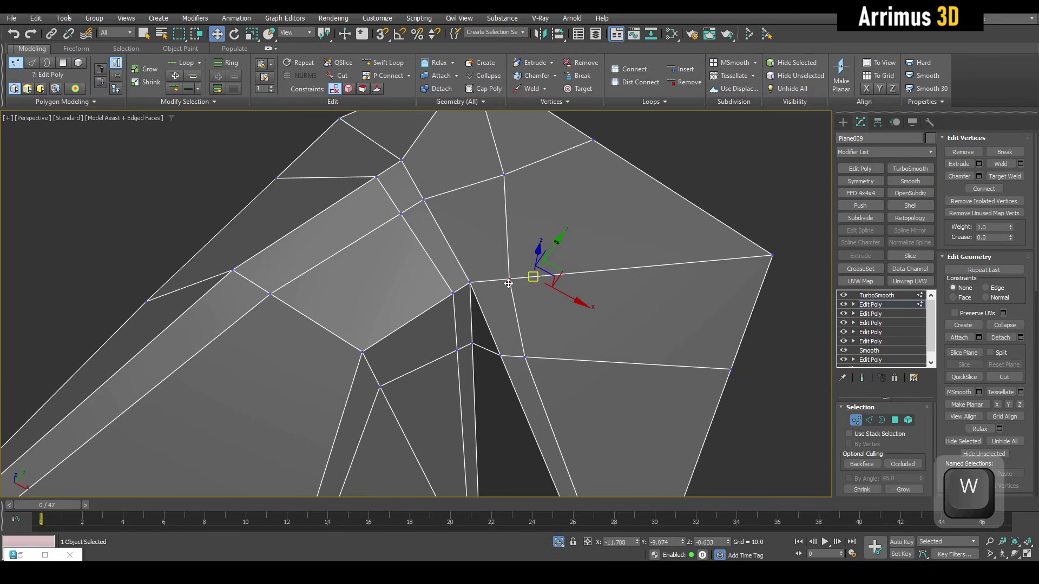
key(space)
key(shift+x)
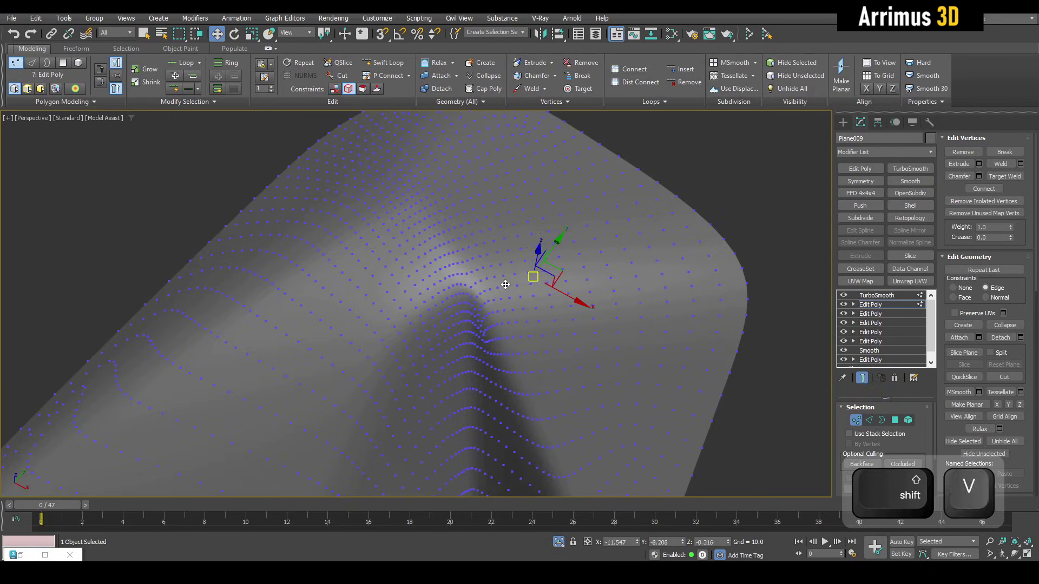
key(shift+v)
key(q)
key(space)
key(alt)
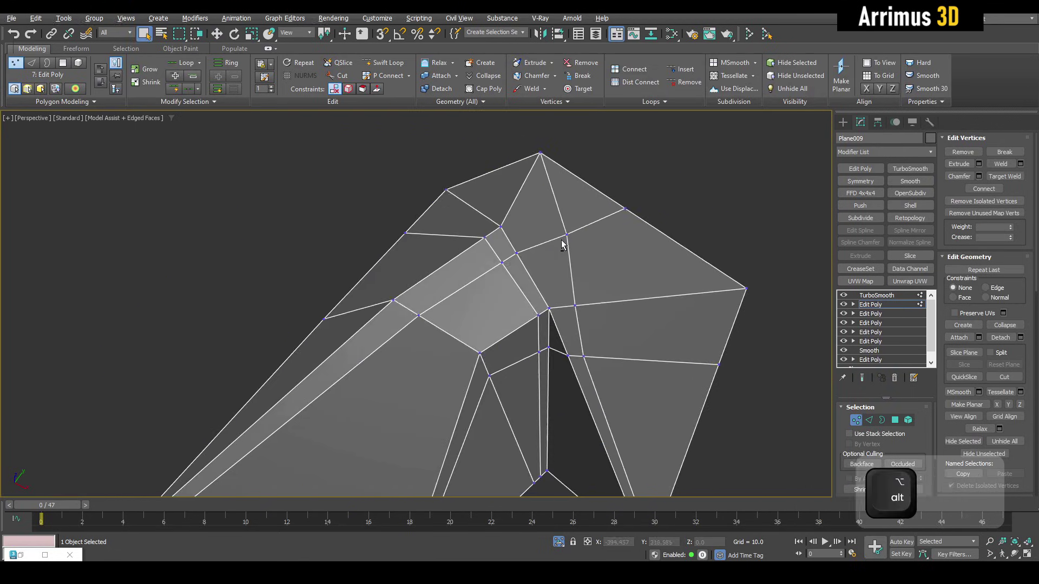
- Cut an edge line across the whole sheet beyond the notch's tip, from one outer edge to the opposite one
alt+middle_drag(560, 244, 648, 219)
key(alt+c)
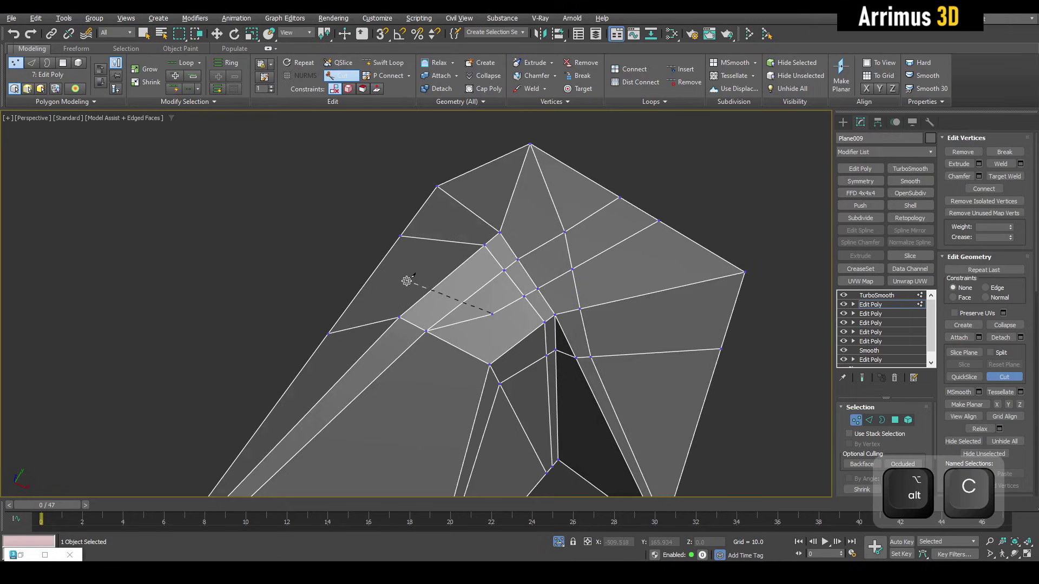
click(373, 275)
right_click(375, 274)
right_click(493, 234)
middle_drag(496, 236, 499, 251)
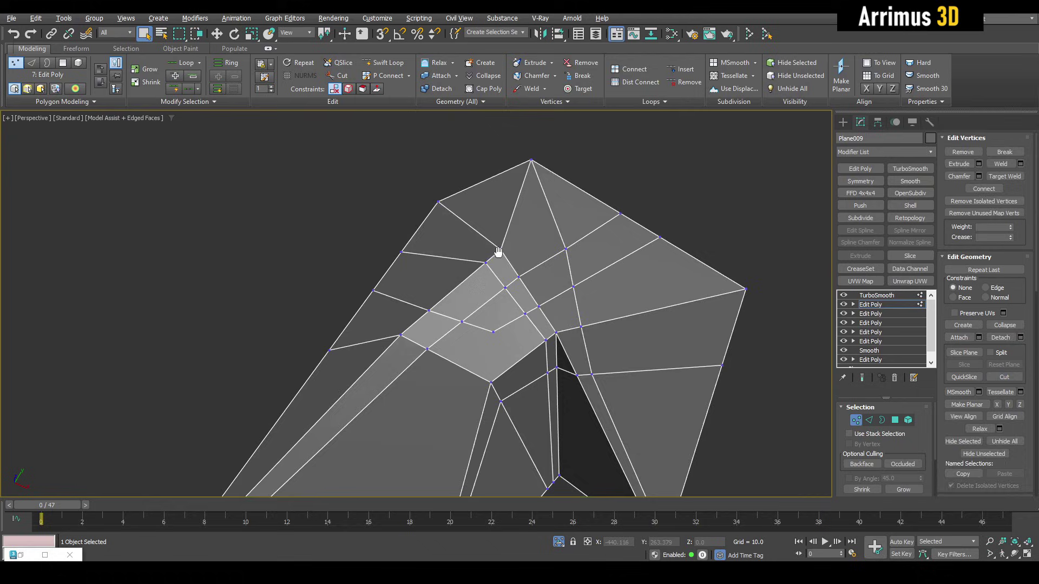
- Offset the polygons beyond the new cut line from the rest of the sheet to form a step
scroll(498, 251, up, 2)
key(4)
click(420, 219)
drag(416, 212, 543, 319)
ctrl+drag(574, 204, 621, 264)
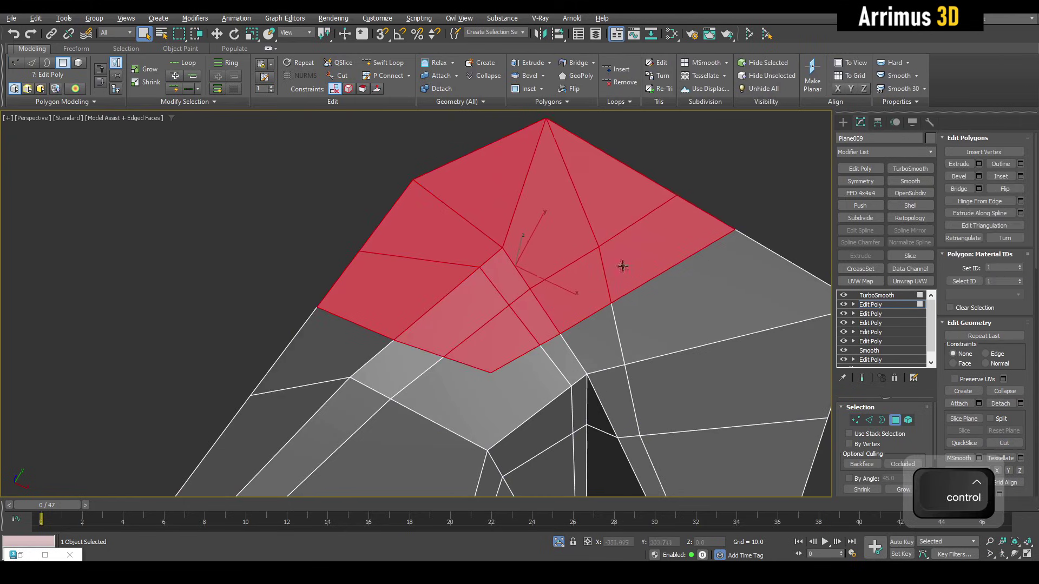
key(w)
middle_drag(541, 274, 570, 218)
alt+middle_drag(414, 214, 413, 352)
key(space)
key(space)
drag(423, 346, 431, 346)
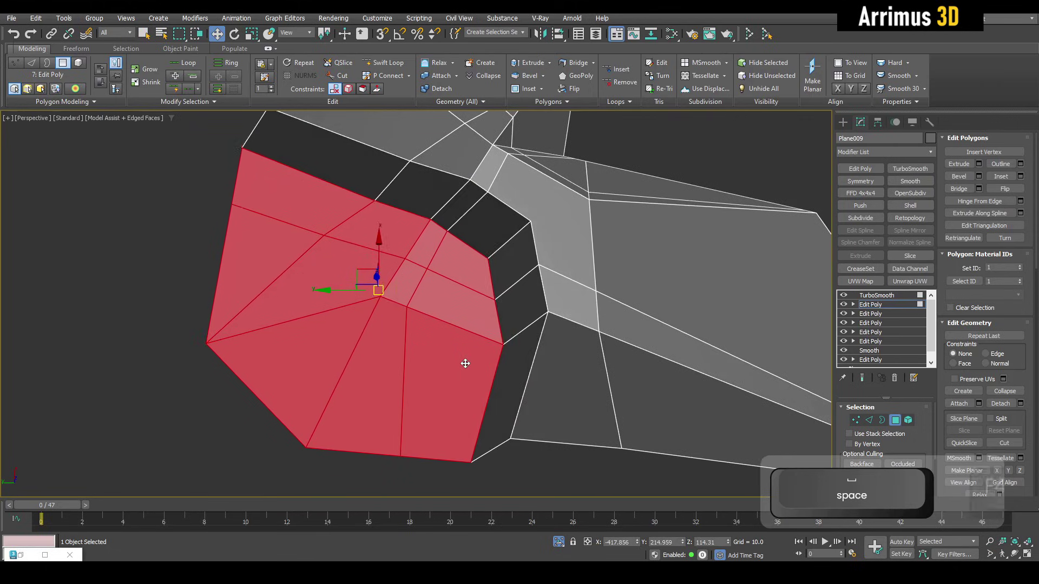
- Insert a support loop on the main sheet beside the step's edge with Swift Loop
alt+middle_drag(464, 362, 466, 347)
key(1)
key(q)
mouse_move(553, 232)
alt+middle_down()
mouse_move(537, 270)
mouse_move(600, 261)
alt+middle_up()
key(alt+c)
key(s)
middle_drag(602, 323, 553, 336)
key(alt+s)
ctrl+click(543, 277)
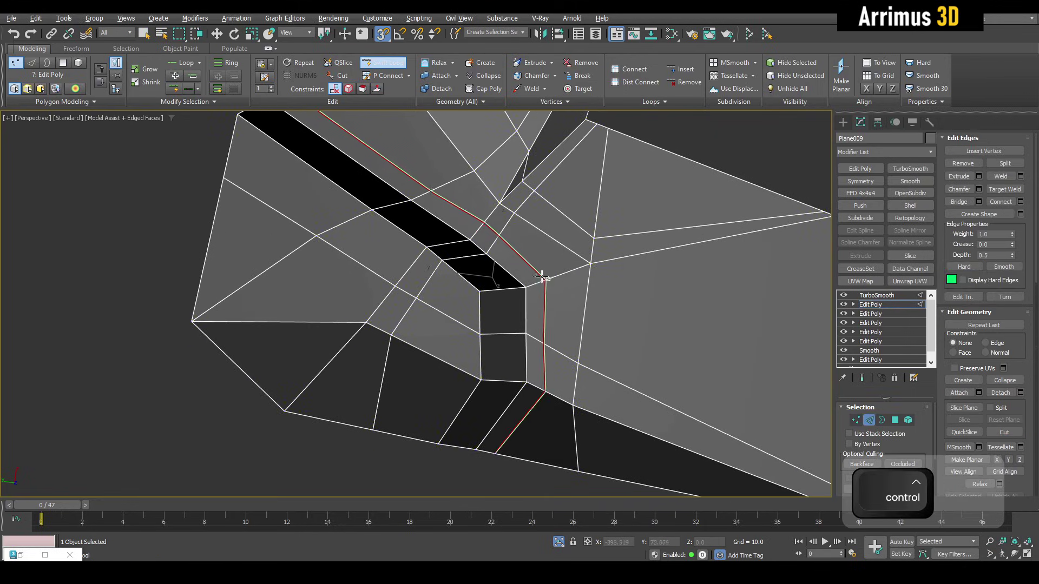
right_click(535, 262)
- Insert a second Swift Loop on the step's wall, close to the edge of the offset section
key(q)
key(space)
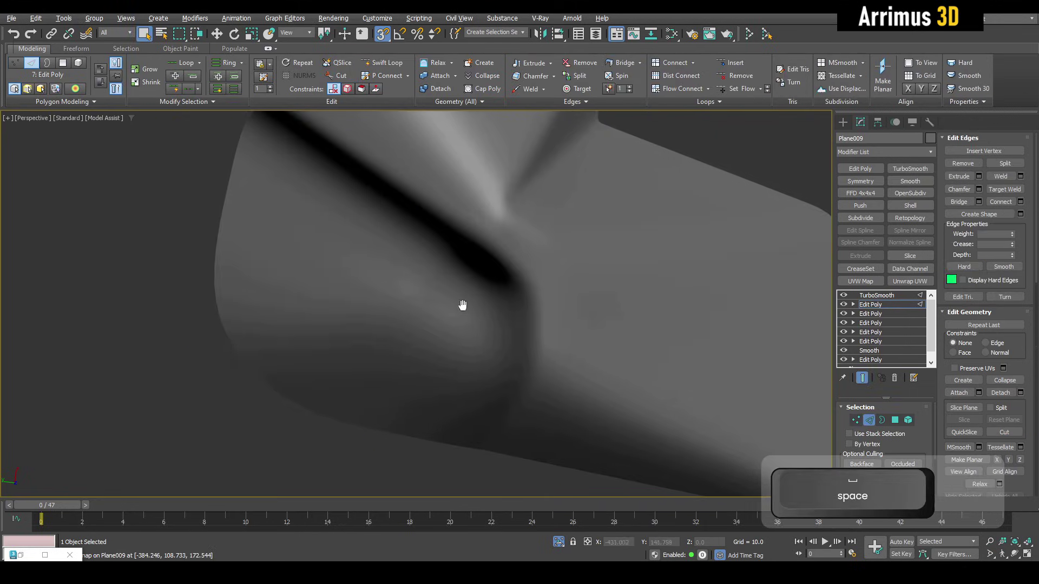
key(F4)
alt+middle_drag(456, 350, 499, 318)
key(F4)
key(1)
key(space)
scroll(500, 311, up, 3)
key(alt+1)
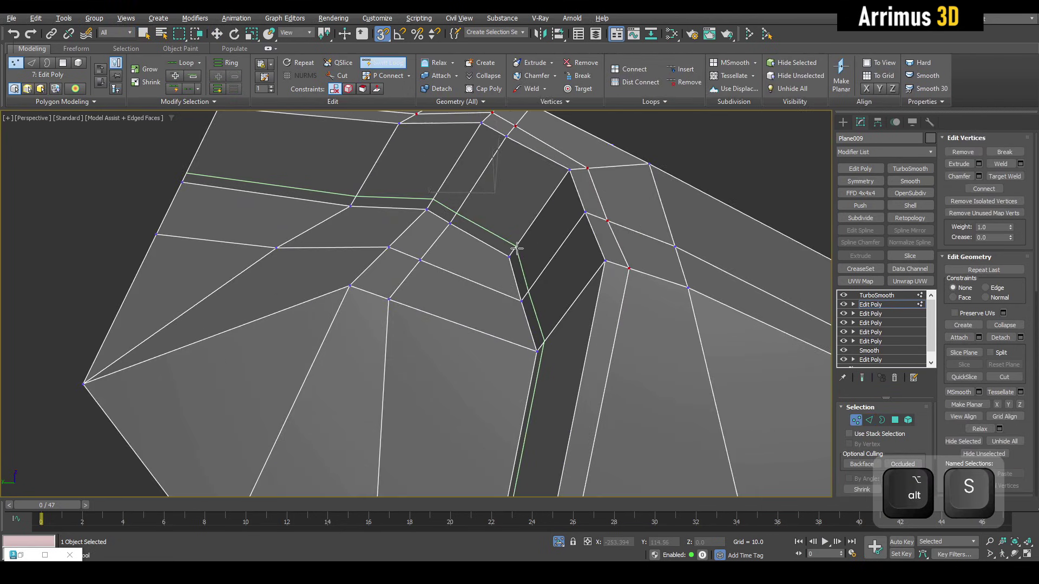
click(517, 249)
right_click(517, 248)
- Slide the new loop's outer segment and its neighbouring vertices away from the offset section's edge using the Edge constraint
middle_drag(334, 199, 344, 241)
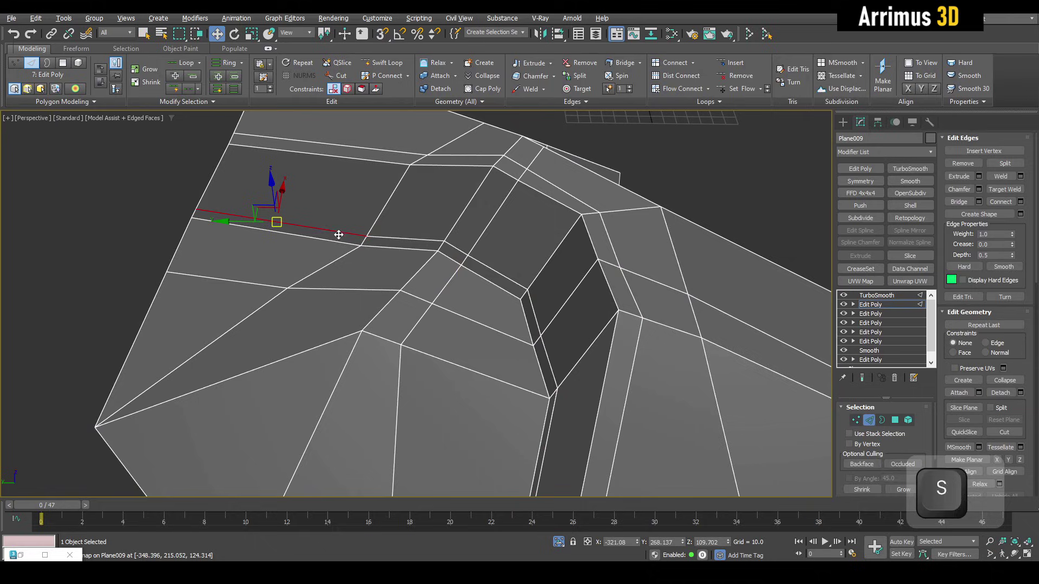
key(shift+x)
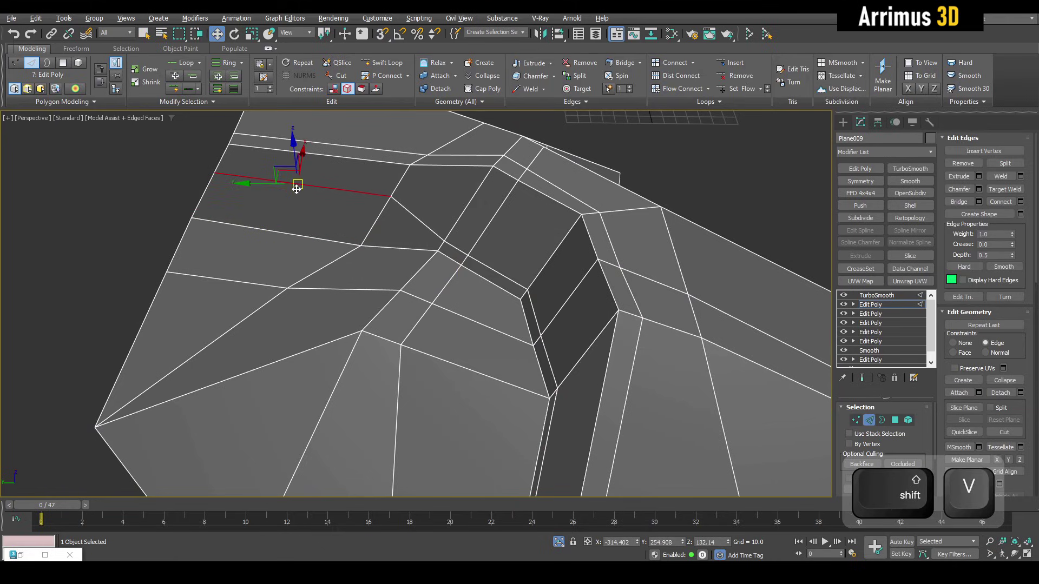
key(1)
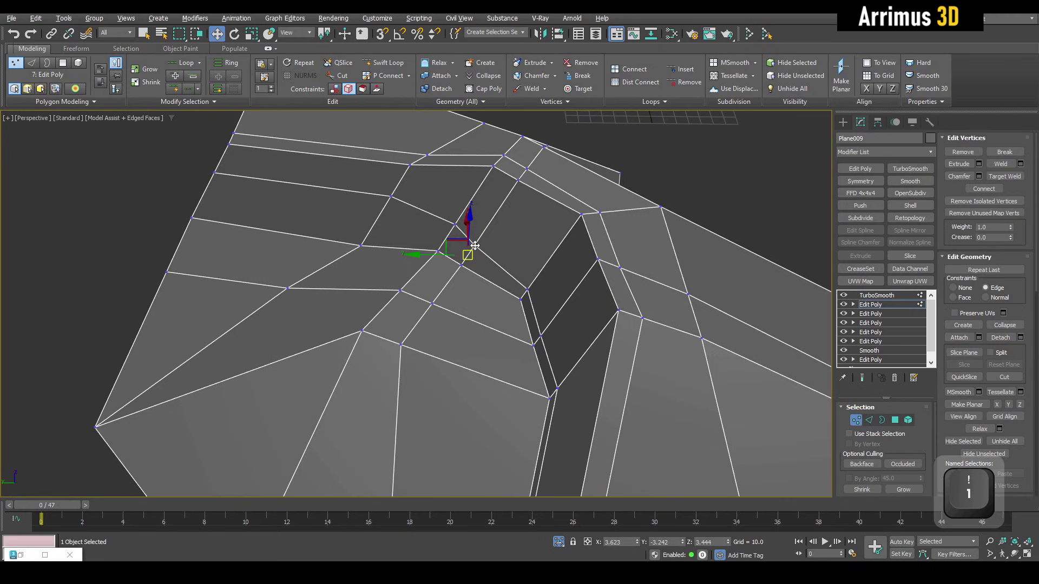
drag(477, 246, 481, 241)
key(shift+x)
key(q)
click(521, 257)
- Examine how the step softens toward the sheet's side by comparing the cage with the smoothed surface
middle_drag(501, 267, 465, 371)
key(space)
key(F4)
key(space)
key(F4)
key(space)
key(F4)
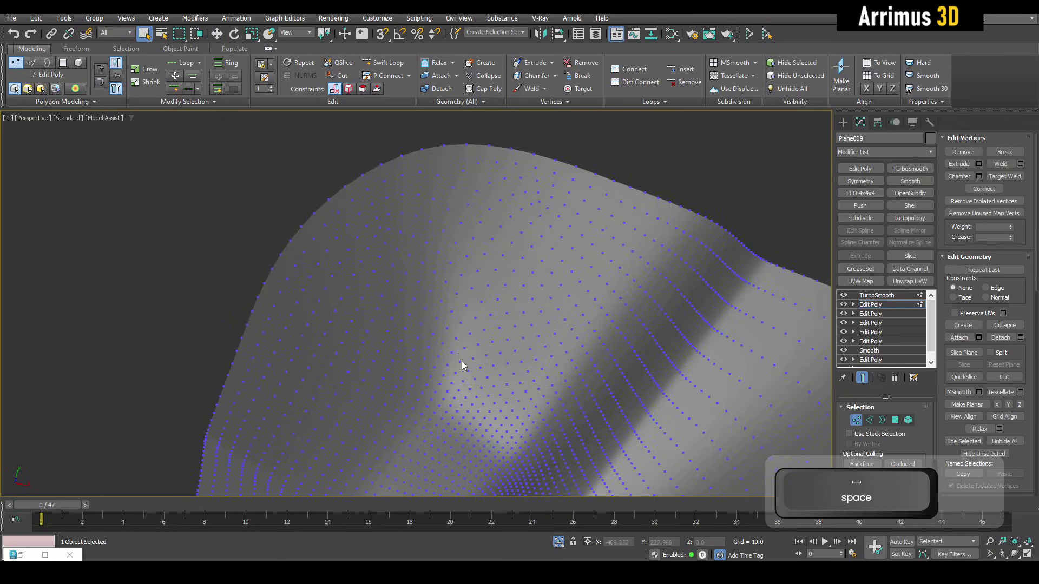
scroll(456, 347, down, 2)
key(space)
key(space)
key(space)
key(F4)
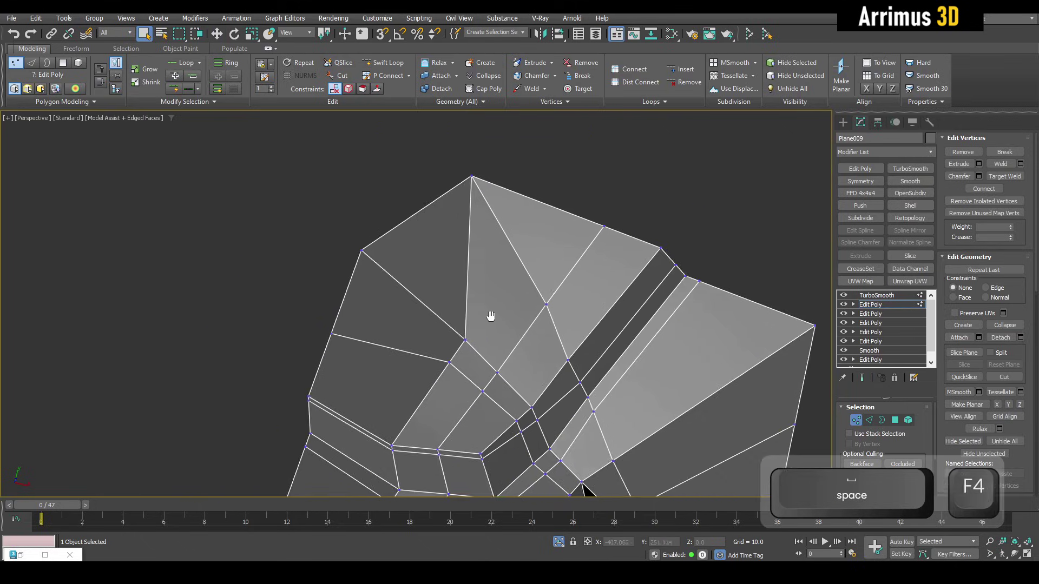
- Cut a new edge across the offset section's outer polygons and remove the diagonal edge running to its far corner
scroll(573, 313, up, 3)
key(alt+c)
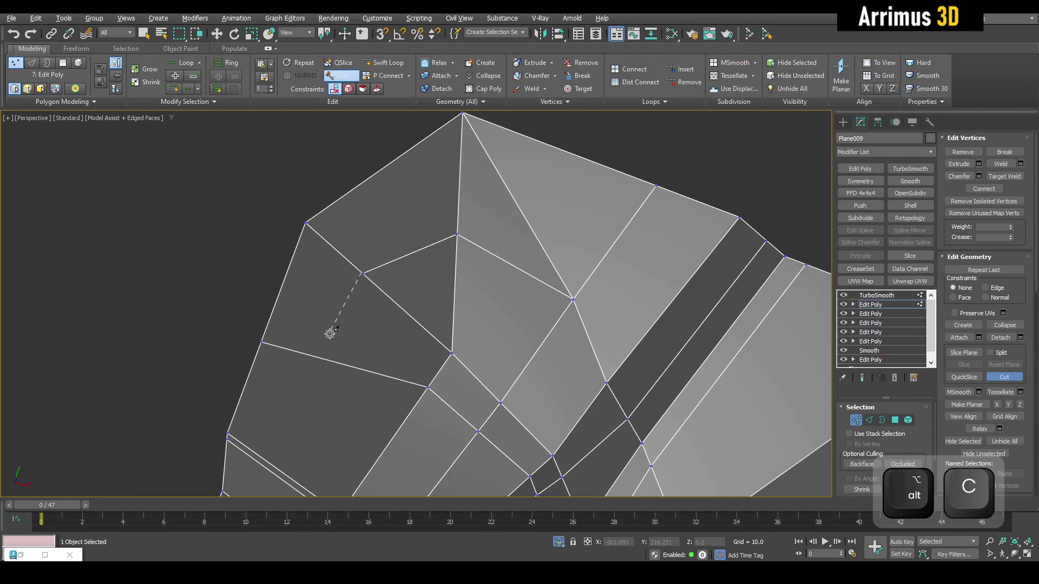
key(2)
click(534, 232)
key(ctrl+BackSpace)
middle_drag(557, 246, 558, 252)
key(1)
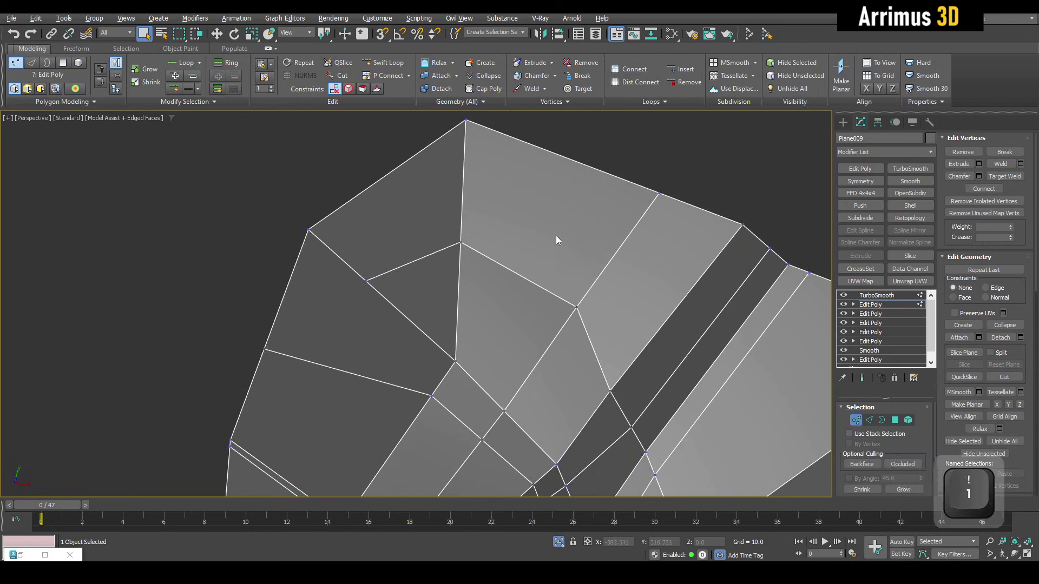
- Insert a loop along the sheet's side through the step and connect its end vertex to the end of the previous cut
key(F4)
key(space)
middle_drag(511, 314, 514, 249)
scroll(510, 250, down, 3)
key(space)
key(F4)
middle_drag(478, 219, 511, 185)
key(alt+s)
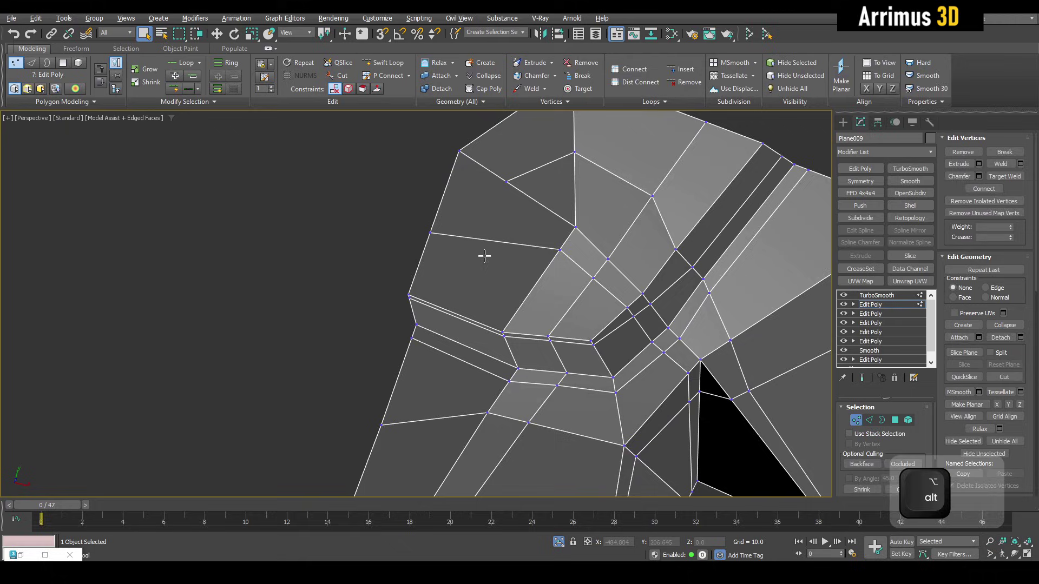
click(477, 246)
key(q)
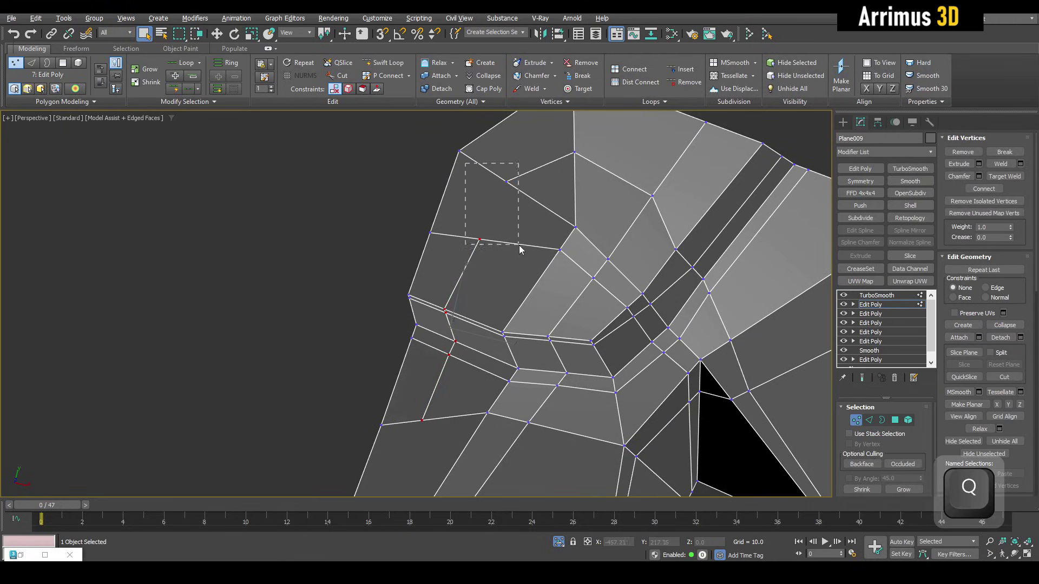
drag(466, 163, 519, 245)
key(alt+shift+w)
- Raise the middle vertex of the offset section's newly cut edge to give the surface more volume
middle_drag(577, 236, 522, 252)
key(space)
key(space)
middle_drag(517, 208, 501, 276)
scroll(494, 279, up, 3)
key(F4)
key(w)
middle_drag(575, 280, 582, 307)
alt+middle_drag(511, 303, 524, 227)
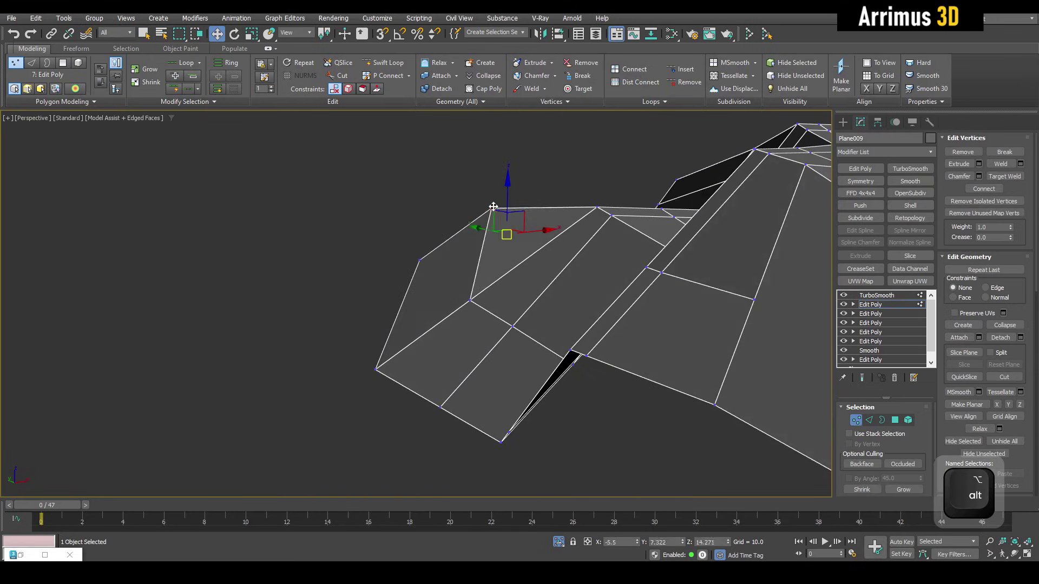
- Raise and shift the pair of vertices where the side loop crosses the offset section's edge
alt+middle_drag(472, 297, 576, 329)
key(alt+x)
drag(576, 328, 573, 300)
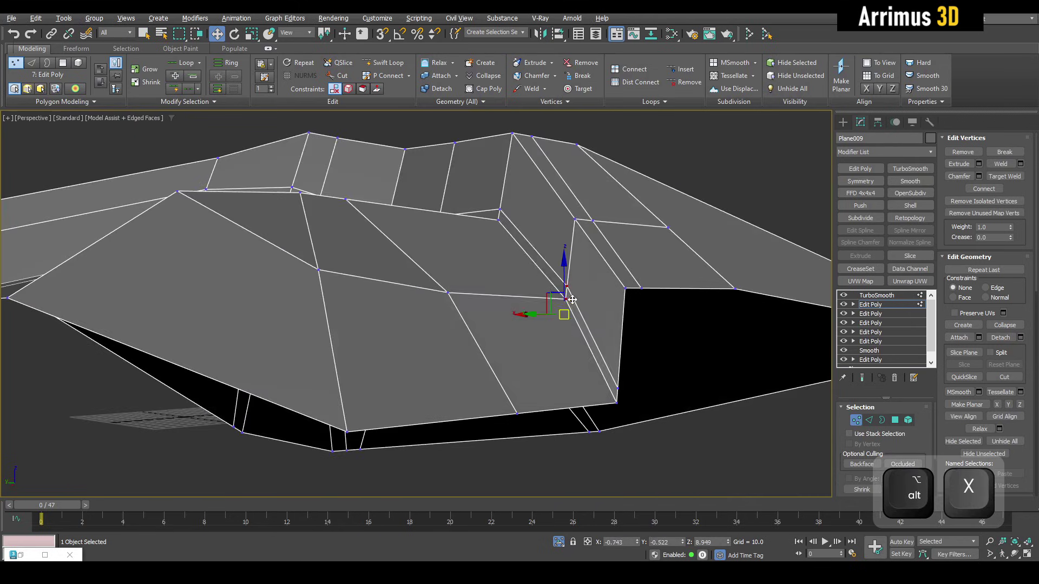
alt+middle_drag(566, 304, 525, 297)
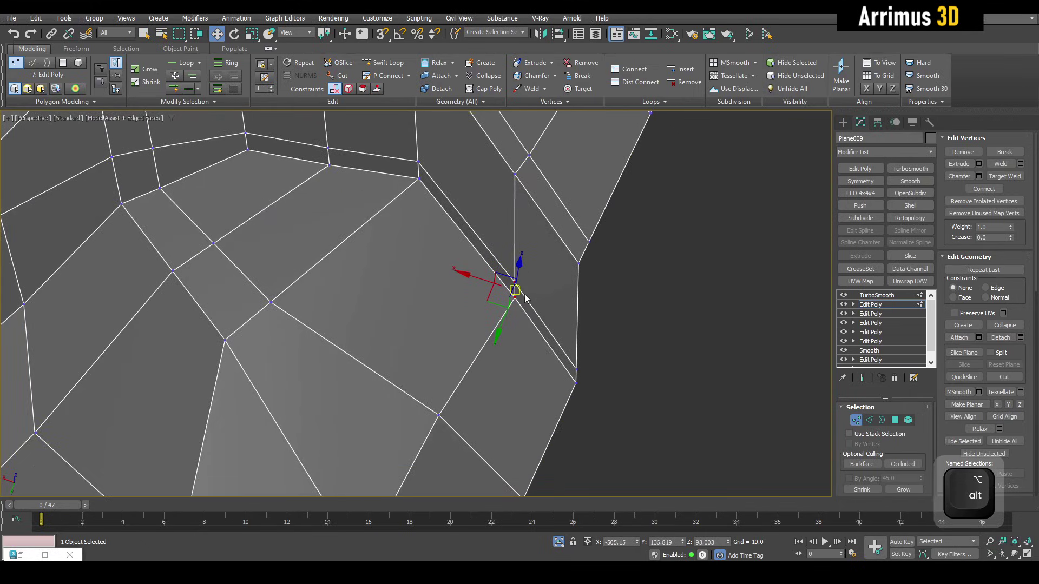
drag(519, 296, 508, 300)
key(q)
click(527, 285)
- Check the smoothed surface and add another Edit Poly modifier beneath TurboSmooth
middle_drag(527, 285, 388, 299)
key(space)
scroll(505, 268, down, 4)
key(F4)
key(1)
click(860, 169)
key(1)
key(space)
key(F4)
scroll(455, 283, up, 3)
scroll(403, 290, up, 2)
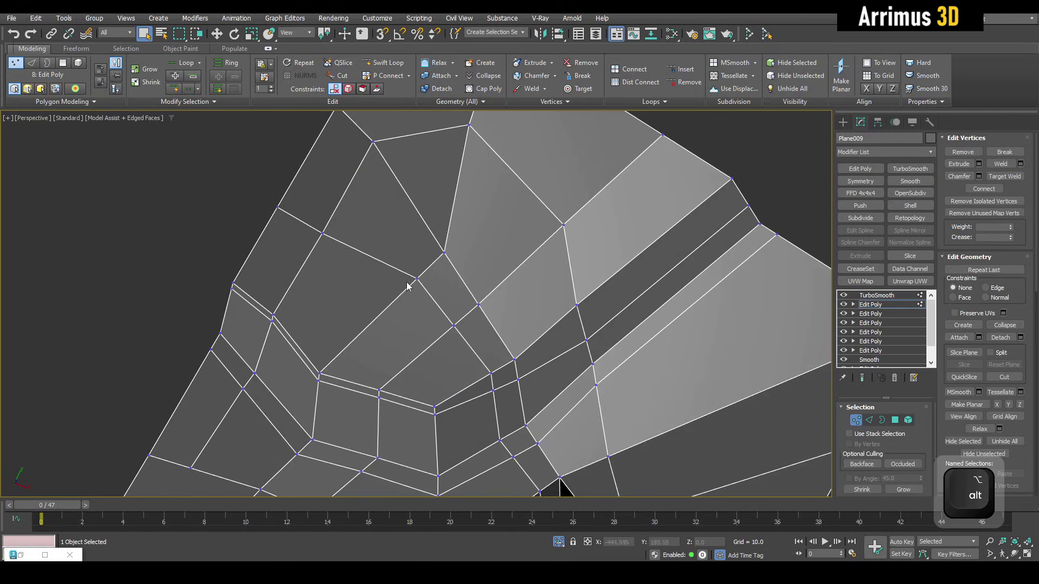
- Slide the raised patch's upper corner vertex along its edge with the Edge constraint to tighten the patch outline
click(422, 276)
scroll(439, 274, up, 2)
key(w)
key(shift+x)
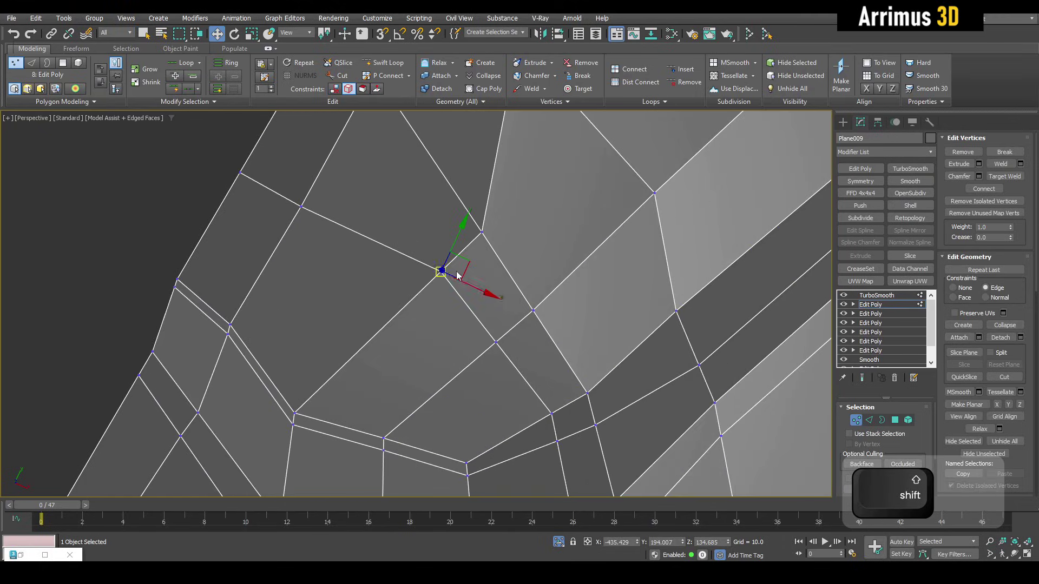
drag(410, 294, 402, 299)
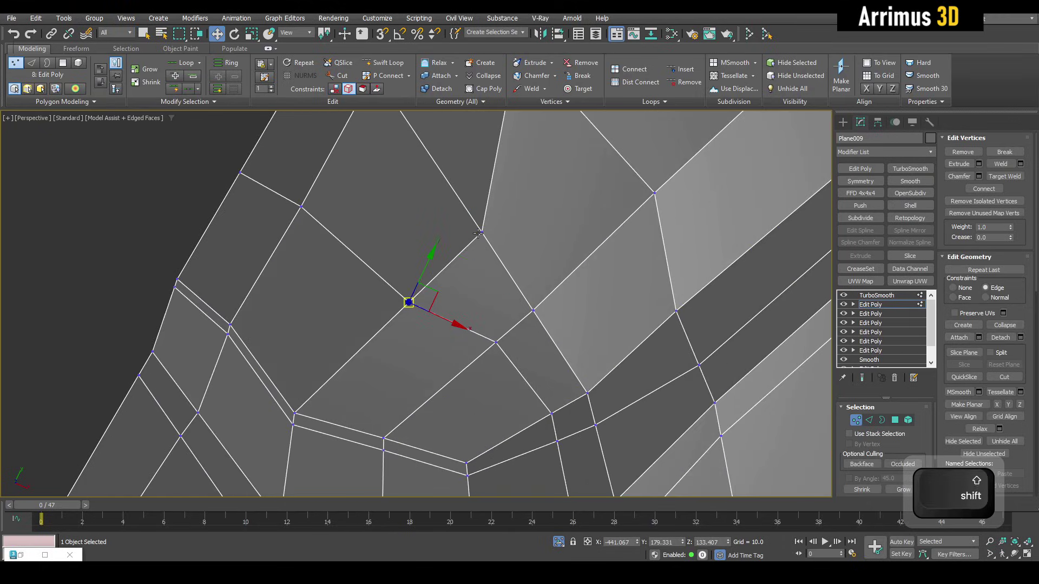
- Shift the neighbouring patch corner vertex inward with the Face constraint, remove the constraint and check the smoothing
key(shift+d)
drag(480, 233, 468, 258)
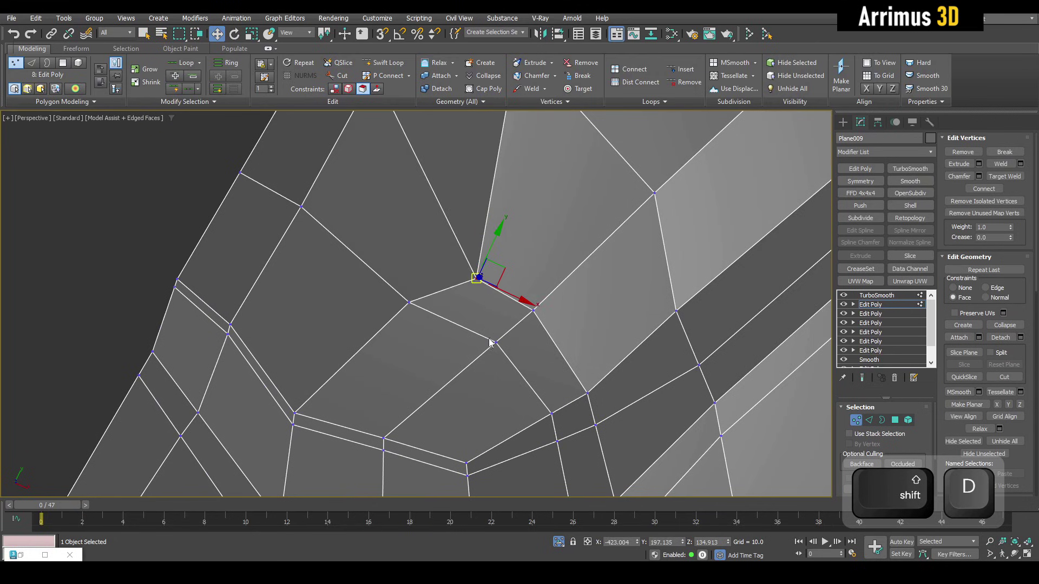
drag(474, 361, 475, 362)
key(shift+a)
key(q)
middle_drag(587, 358, 606, 288)
key(space)
key(F4)
key(F4)
key(F4)
key(F4)
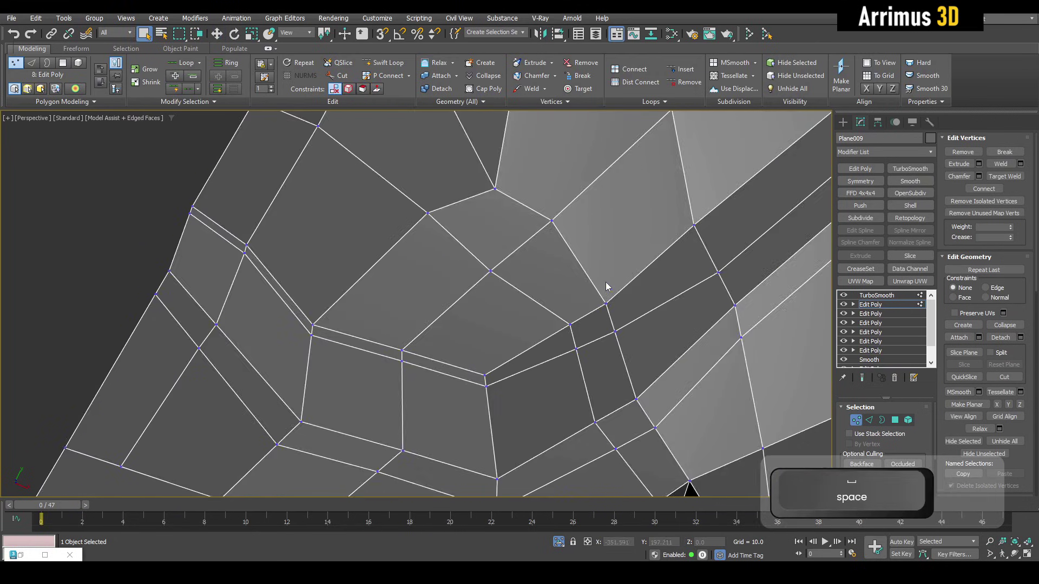
key(space)
- Insert a support loop just outside the raised patch's upper edge, running along the step
key(alt+s)
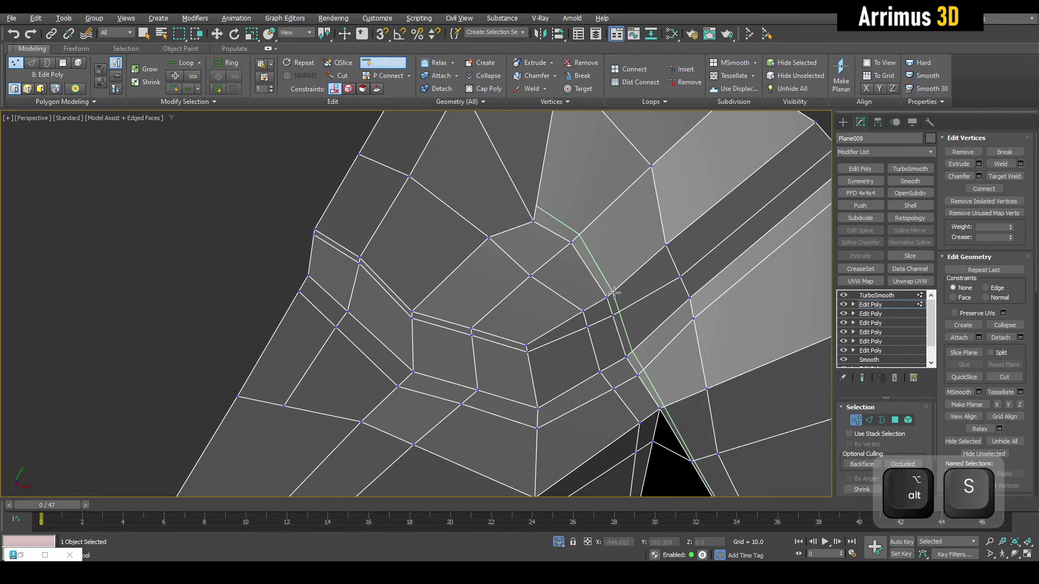
click(614, 292)
scroll(536, 244, up, 4)
key(1)
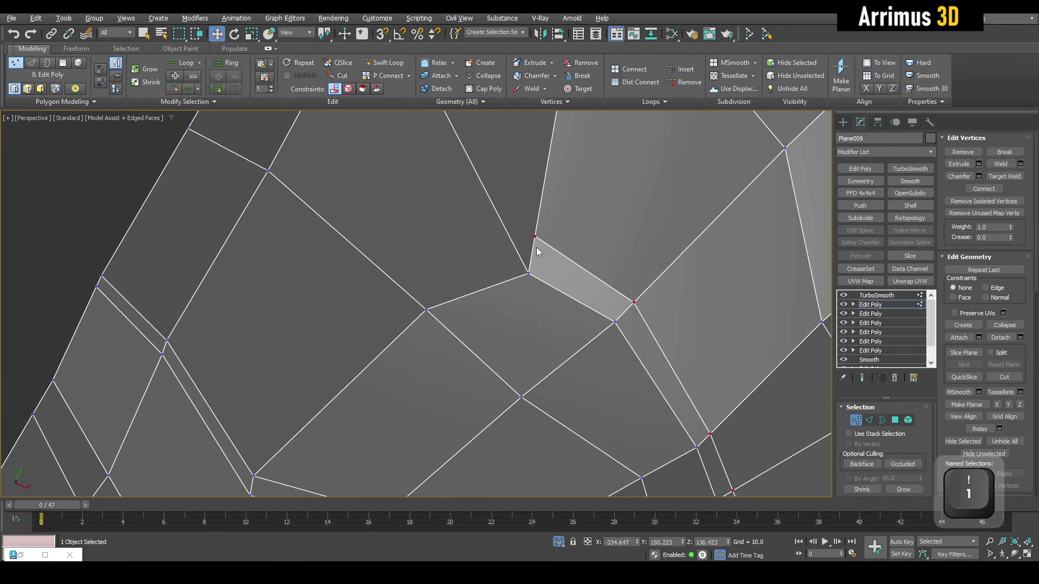
- Cut the support edge onward around the patch's corner and target weld its start vertex to the end of the new loop
key(alt+c)
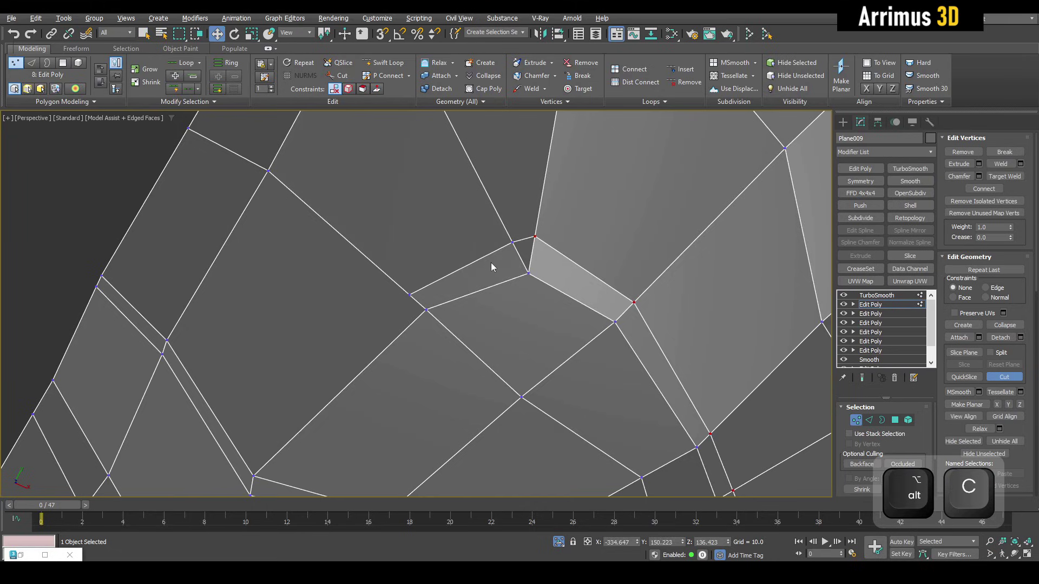
key(ctrl+shift+w)
click(517, 242)
key(w)
scroll(476, 261, down, 1)
middle_drag(463, 269, 491, 241)
scroll(478, 263, down, 2)
click(484, 271)
key(shift+alt+w)
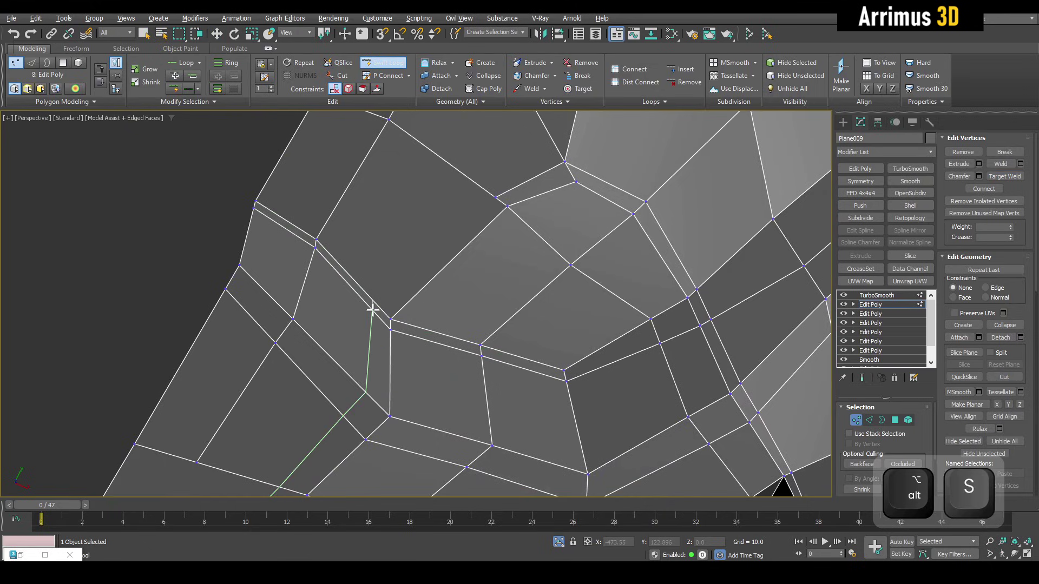
- Cut an edge from the support cut's open end down across the step to the diagonal edge below it
key(alt+s)
mouse_move(428, 278)
middle_down()
mouse_move(528, 216)
mouse_move(440, 206)
mouse_move(427, 287)
middle_up()
key(alt+c)
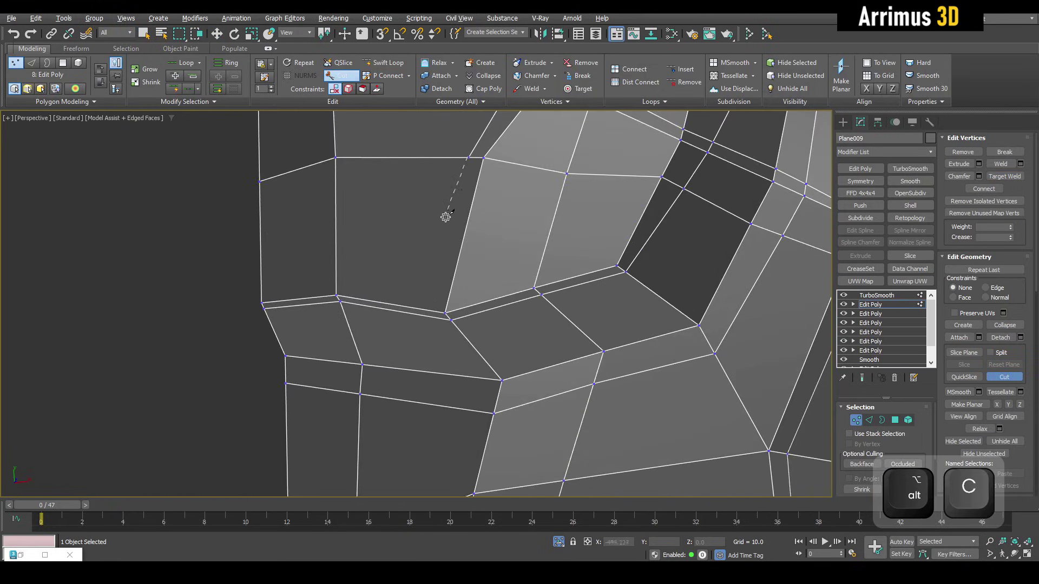
click(420, 311)
alt+middle_drag(420, 311, 403, 323)
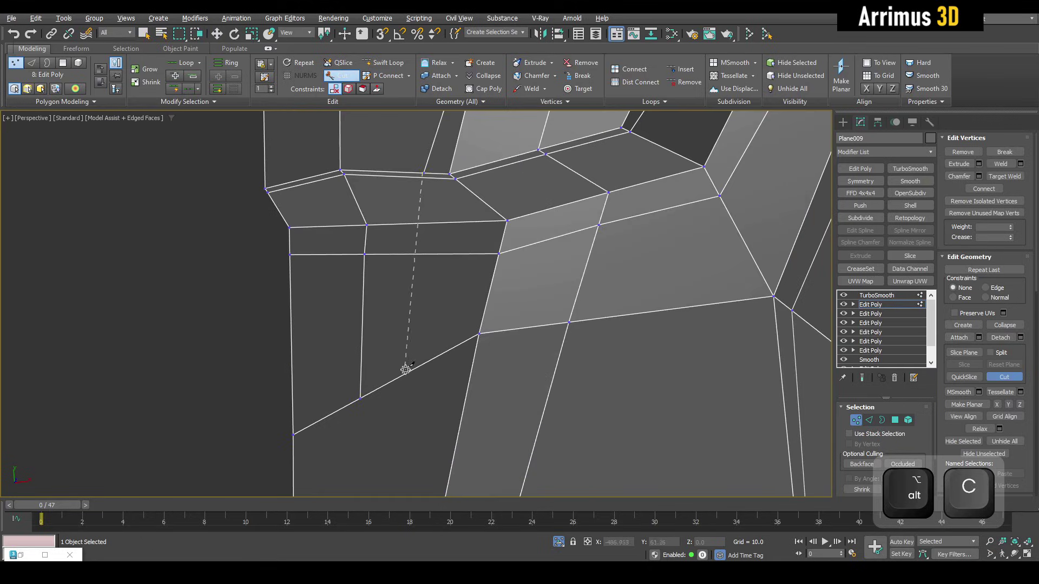
right_click(456, 304)
- Cut an edge from the vertex on the diagonal edge down the long lower flap to the fold edges near its tip
scroll(455, 304, down, 4)
middle_drag(455, 303, 422, 177)
scroll(465, 221, down, 2)
key(alt+c)
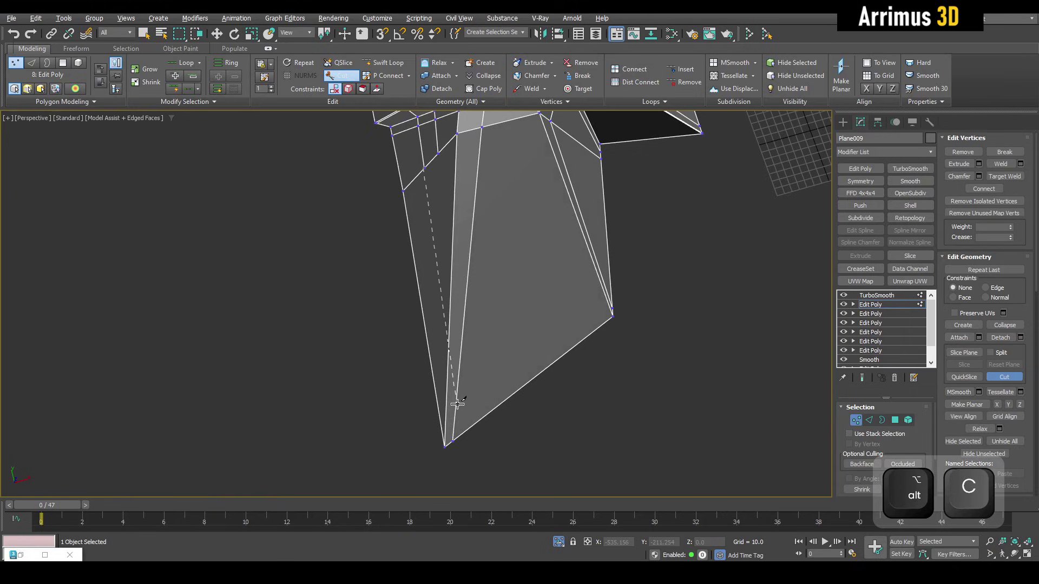
right_click(462, 164)
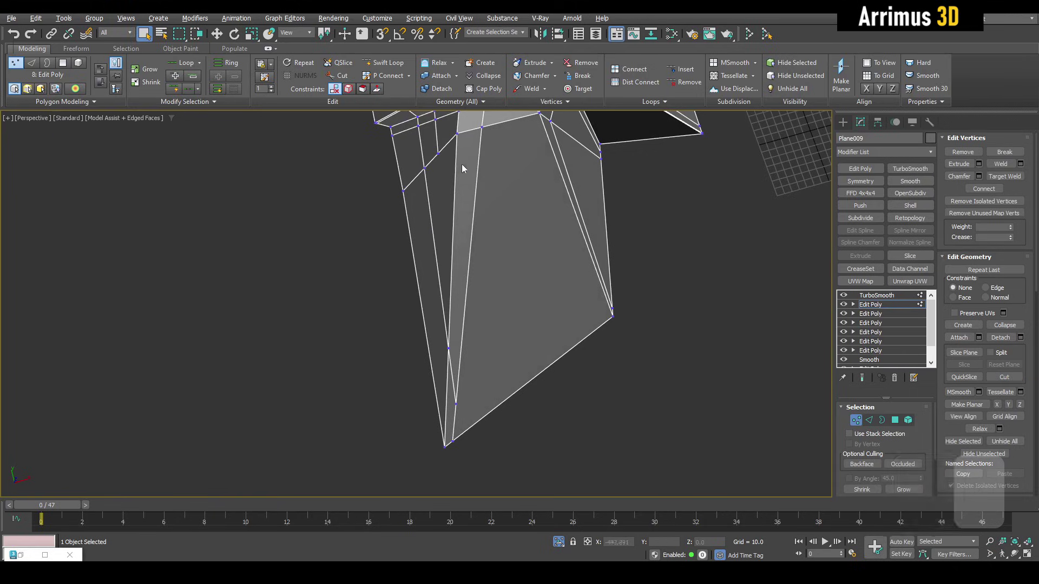
- Check the smoothed sheet with its edges hidden and add another Edit Poly modifier beneath TurboSmooth
key(F4)
key(space)
middle_drag(513, 227, 513, 346)
key(2)
key(2)
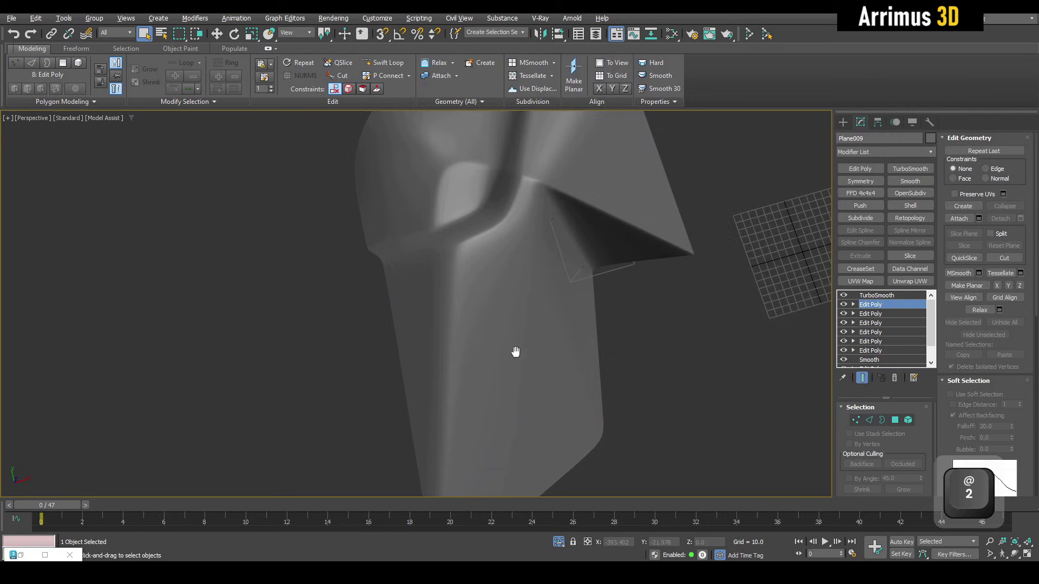
scroll(511, 342, down, 4)
scroll(510, 267, up, 4)
alt+middle_drag(510, 268, 509, 289)
key(grave)
key(1)
- Lower the peaked vertex on the surface beyond the raised patch by about 16 units
scroll(487, 265, up, 4)
key(space)
key(F4)
scroll(522, 278, up, 2)
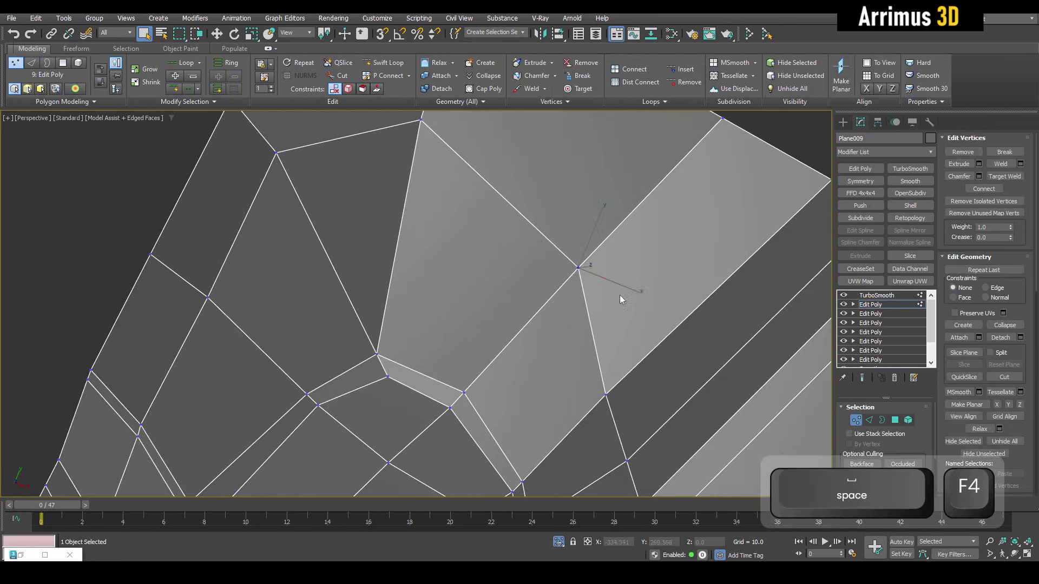
key(w)
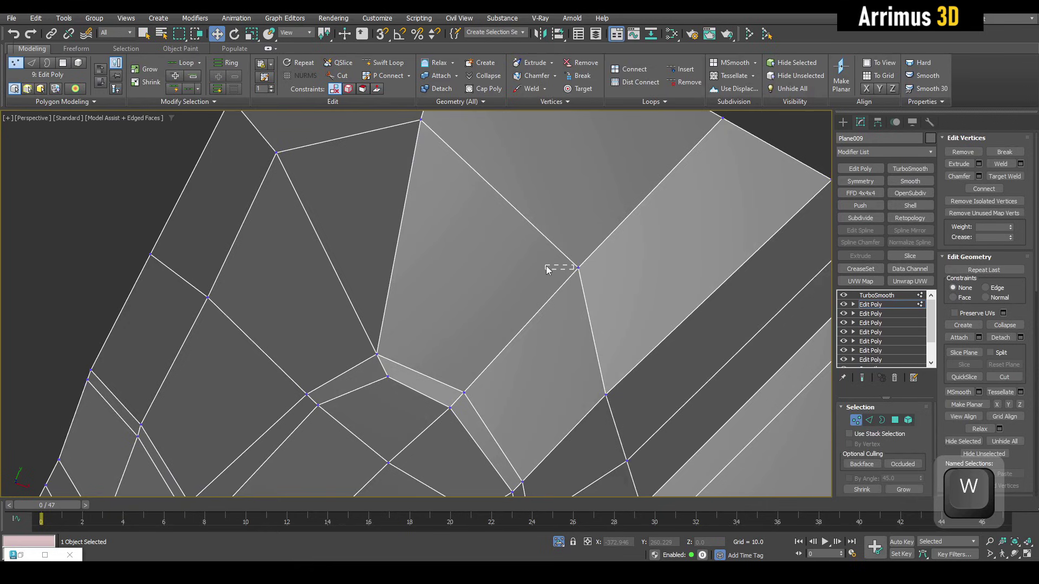
click(578, 268)
alt+middle_drag(575, 274, 574, 222)
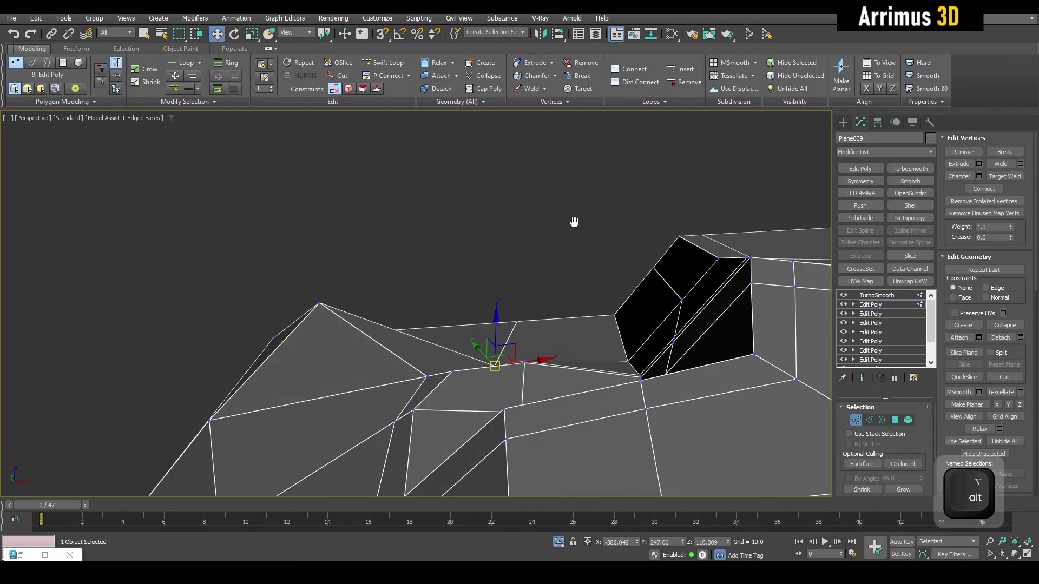
alt+middle_drag(533, 306, 362, 301)
drag(299, 314, 291, 360)
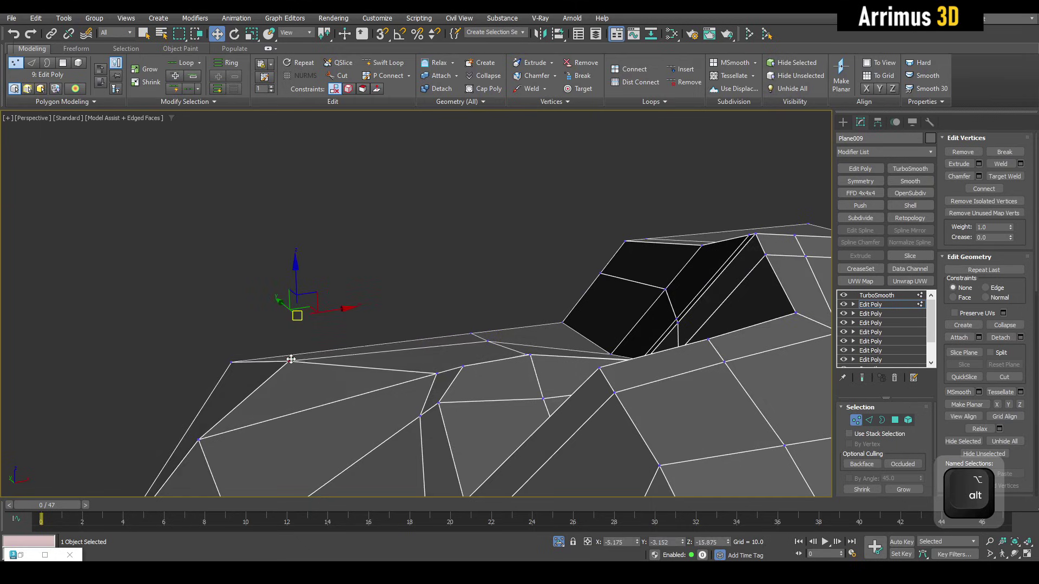
alt+middle_drag(291, 370, 472, 237)
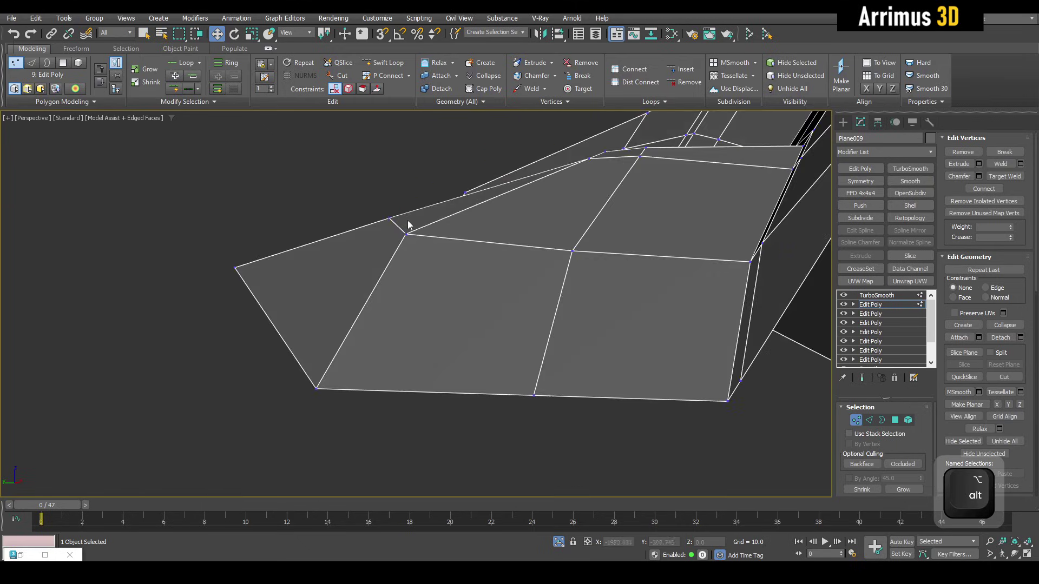
alt+middle_drag(408, 224, 366, 328)
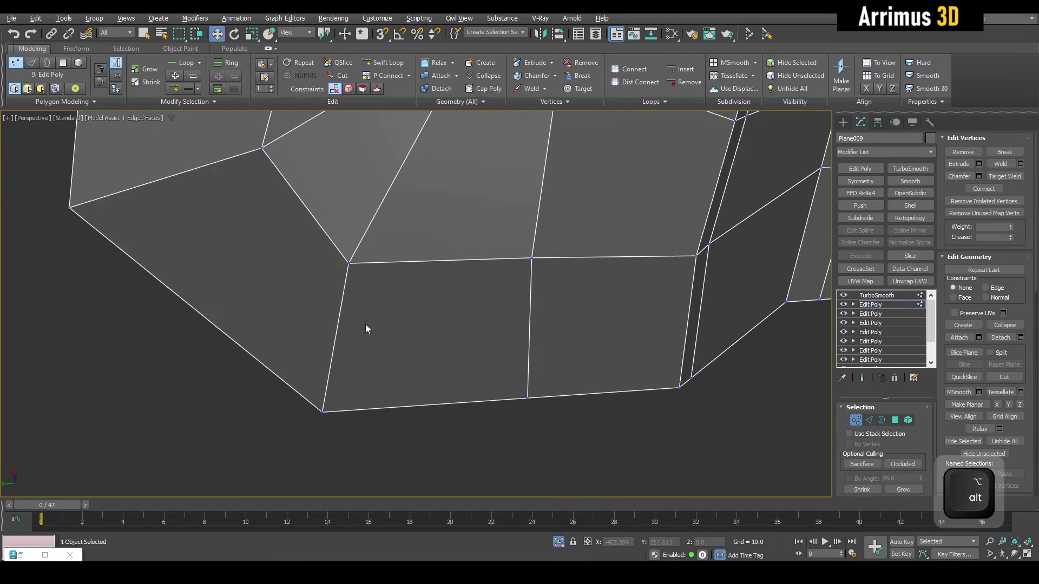
click(347, 266)
alt+middle_drag(348, 266, 416, 368)
- Examine the smoothed surface around the raised patch and the sheet's outer corner
key(q)
click(463, 277)
key(space)
key(F4)
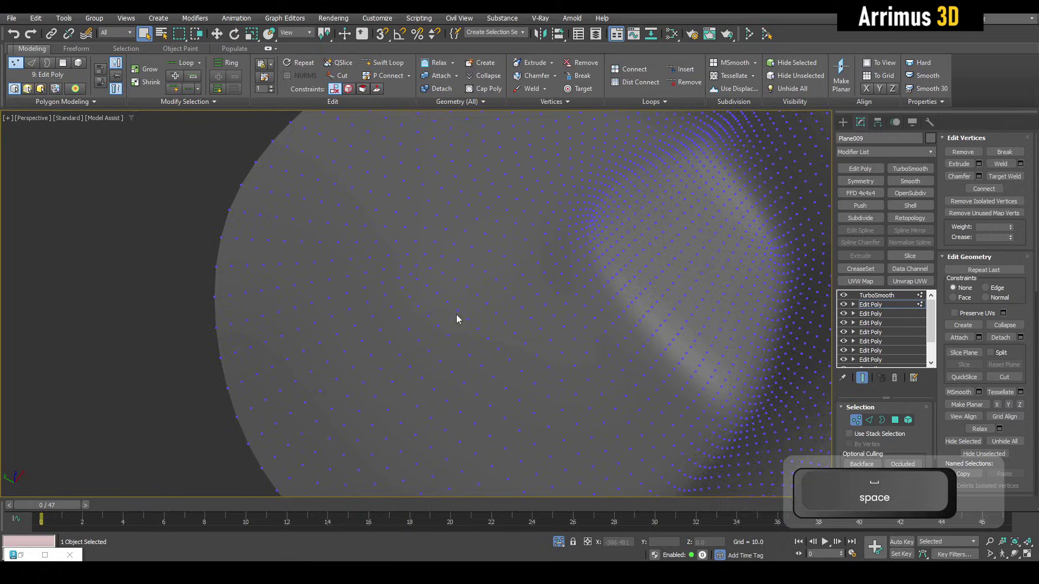
key(F4)
scroll(476, 311, down, 5)
middle_drag(498, 301, 508, 320)
scroll(507, 320, up, 5)
key(1)
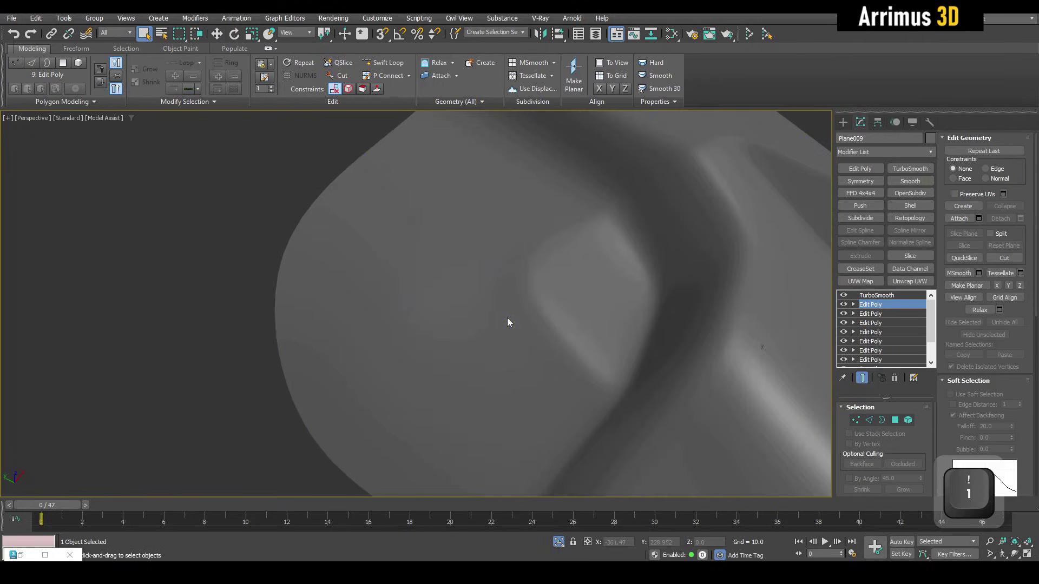
scroll(507, 323, down, 4)
key(space)
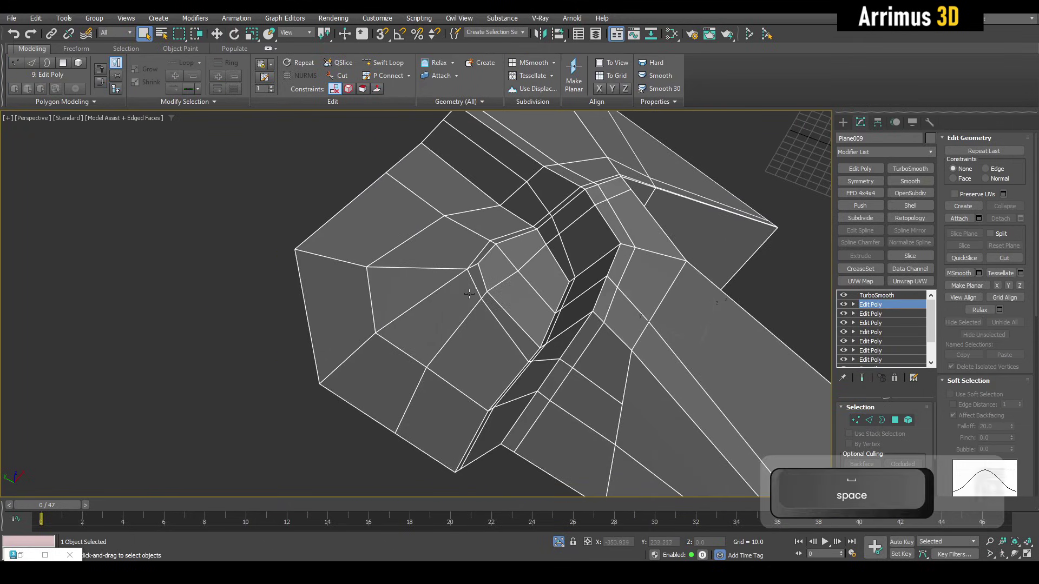
- Select the edges meeting at the extra vertex near the sheet's outer corner and remove them along with their vertices
key(1)
alt+middle_drag(470, 294, 450, 320)
scroll(460, 284, up, 3)
key(2)
ctrl+click(428, 191)
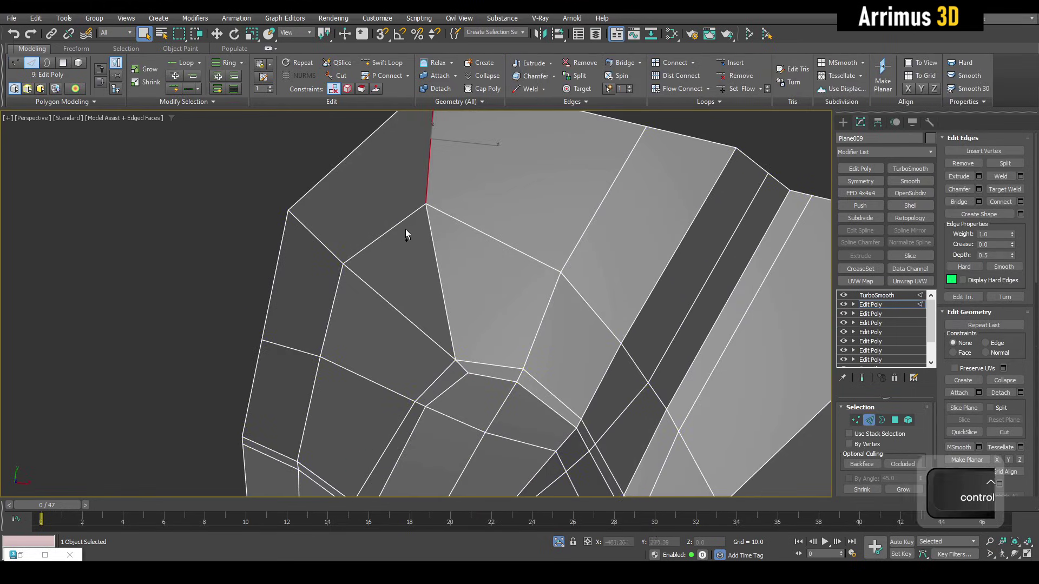
ctrl+click(962, 164)
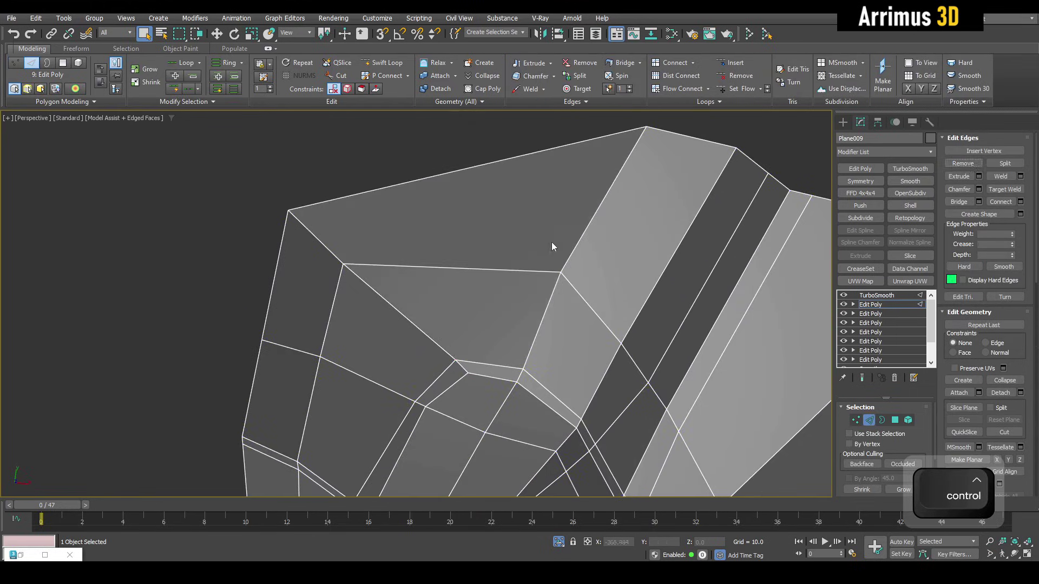
- Move the inner vertex and the border corner vertex of the sheet's outer corner to even out the curve
alt+middle_drag(551, 242, 381, 273)
key(1)
key(w)
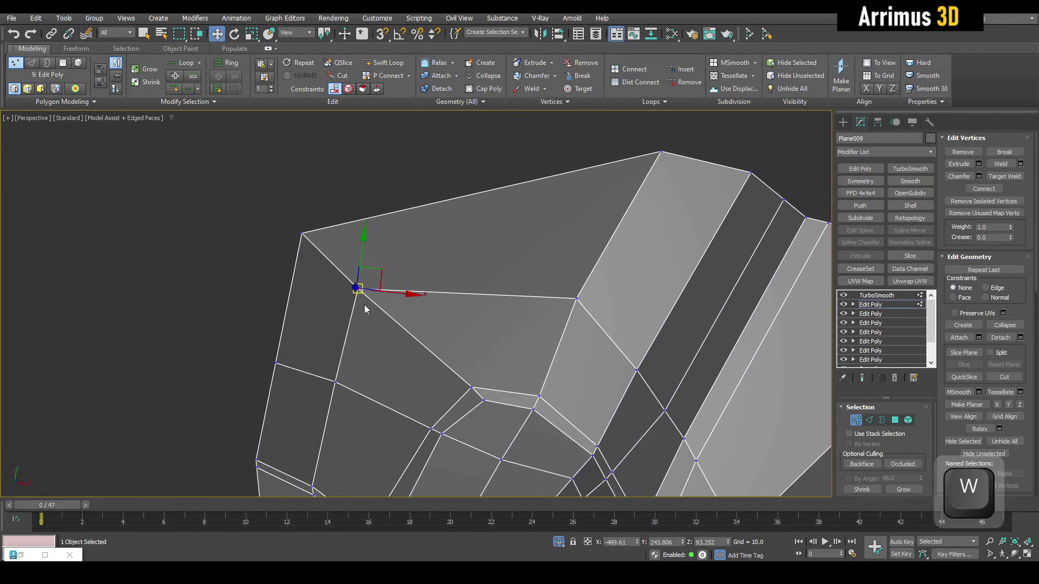
drag(360, 293, 414, 266)
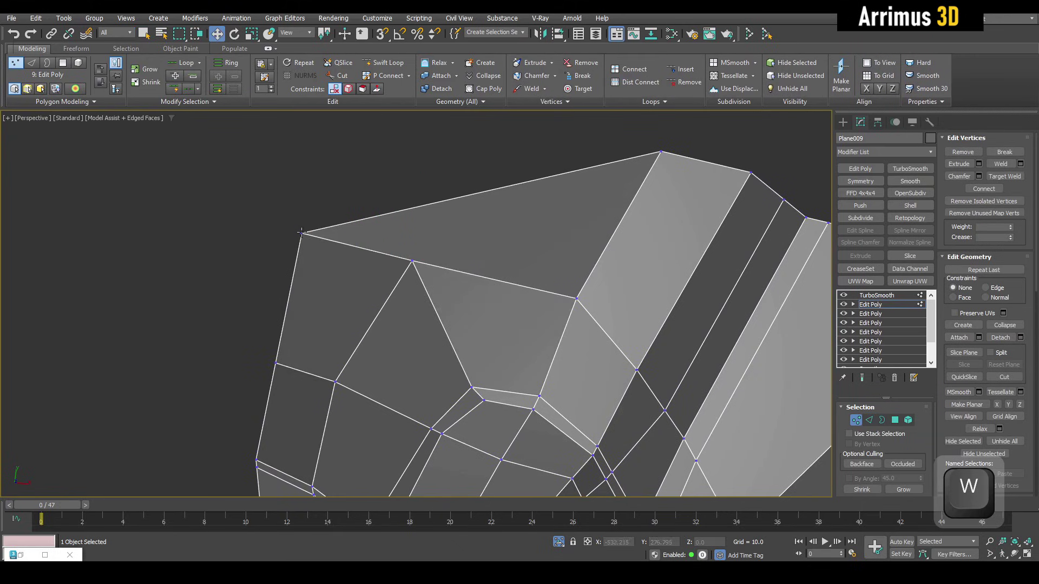
drag(301, 232, 355, 174)
- Check the smoothed outer corner and add a further Edit Poly modifier beneath TurboSmooth
key(space)
key(F4)
scroll(430, 203, down, 3)
key(1)
key(q)
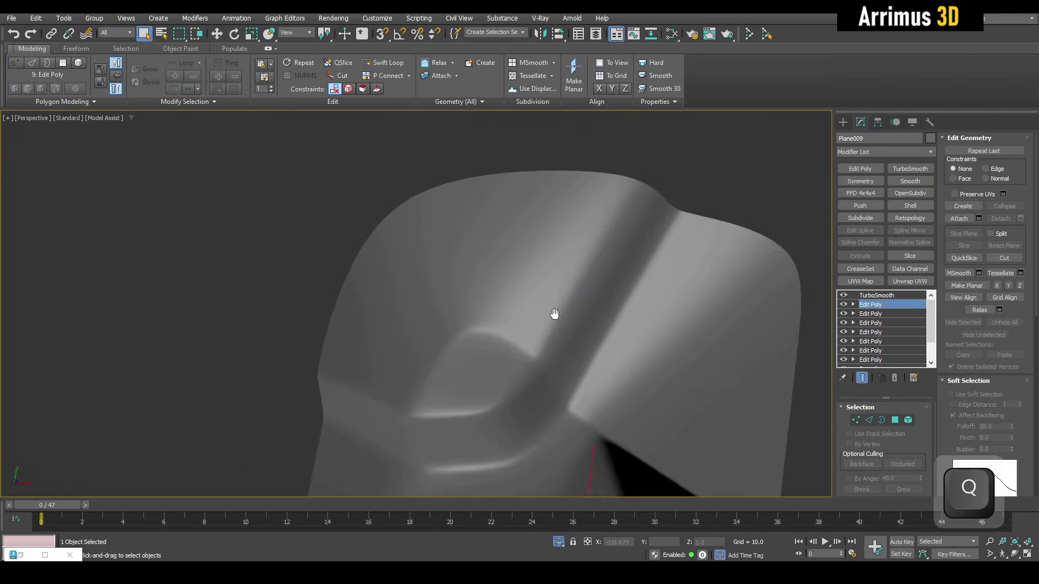
scroll(554, 314, down, 4)
alt+middle_drag(554, 314, 544, 291)
key(F4)
key(space)
scroll(576, 304, up, 4)
key(1)
key(space)
key(F4)
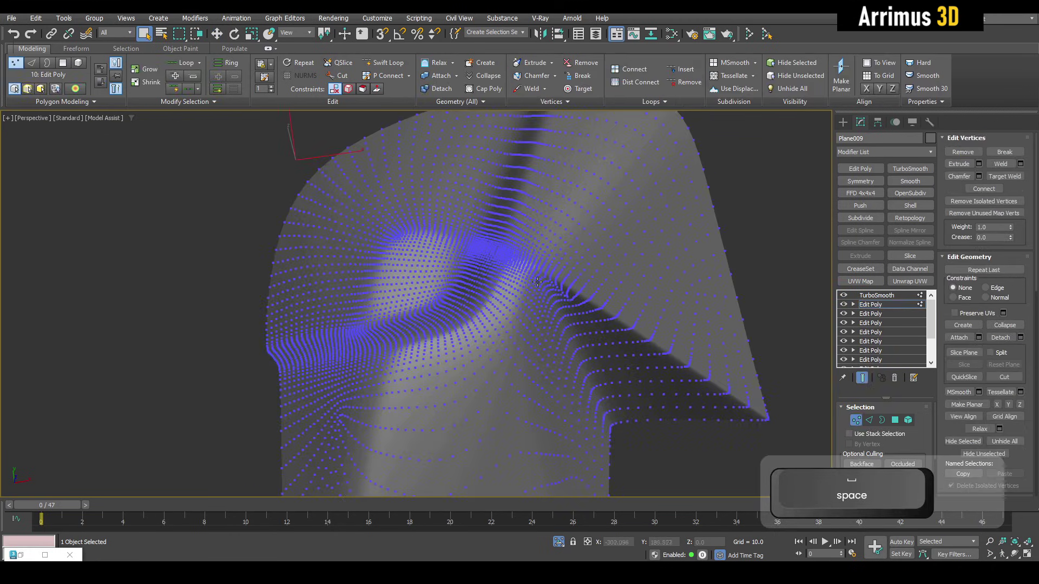
- Cut a new edge from the step's corner across the far panel to the sheet's upper border
key(F4)
key(space)
scroll(505, 309, up, 3)
key(alt+c)
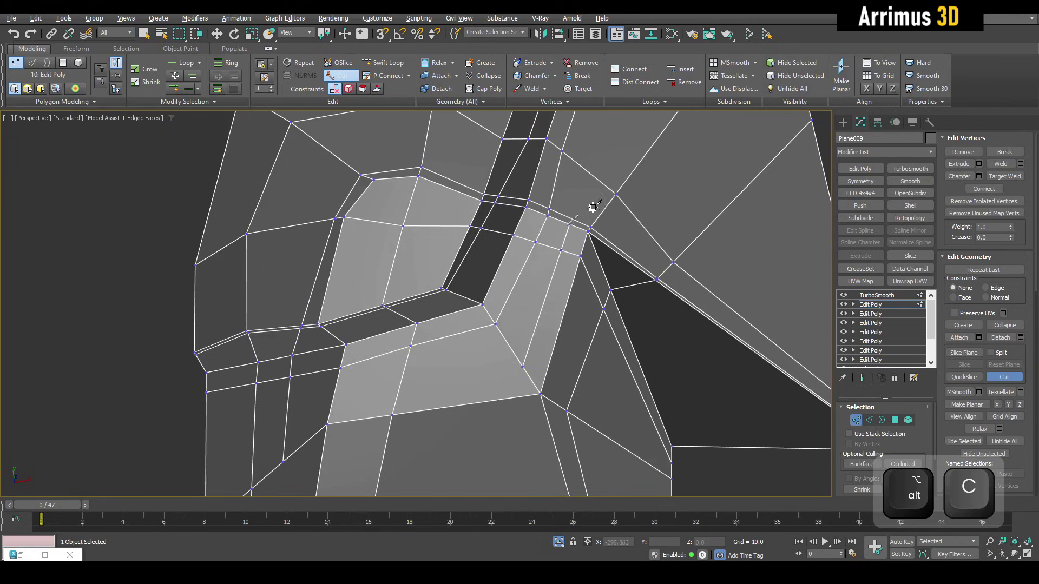
alt+middle_drag(593, 207, 583, 222)
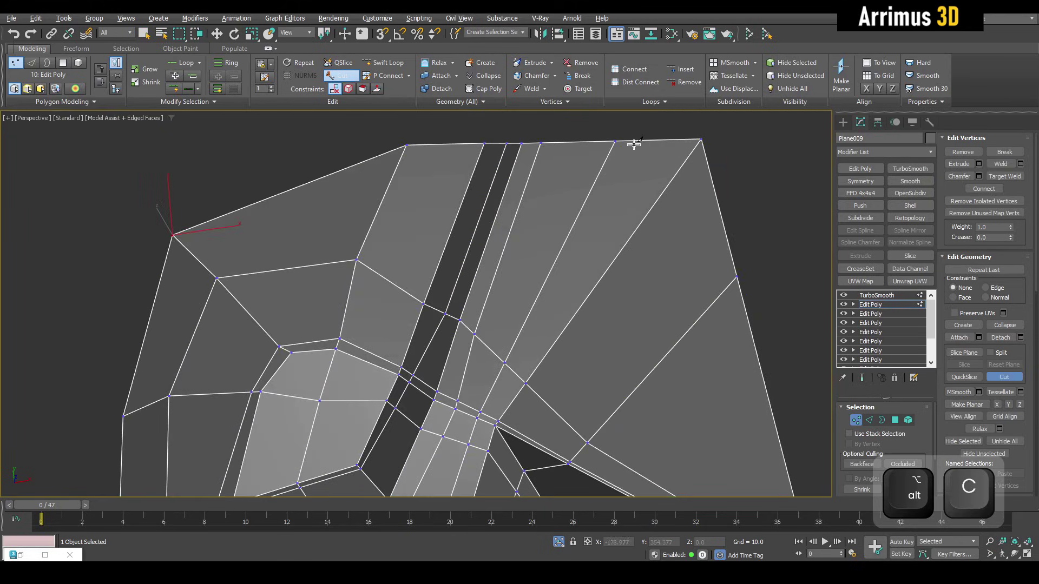
- Lower the far panel's border corner and slide the new cut's border vertex along the edge to round the outline
right_click(682, 123)
drag(687, 122, 703, 177)
key(shift+v)
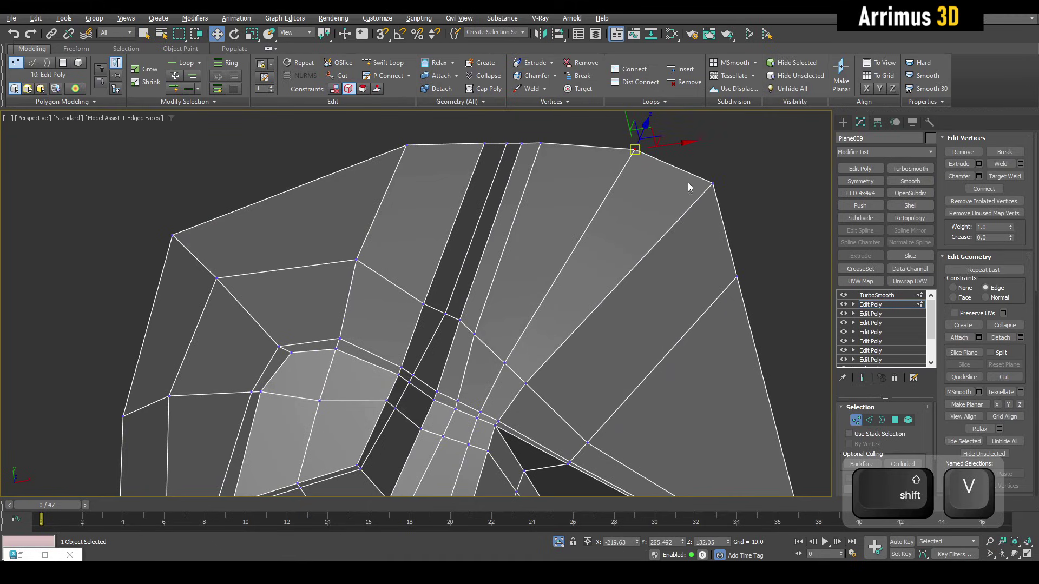
click(711, 184)
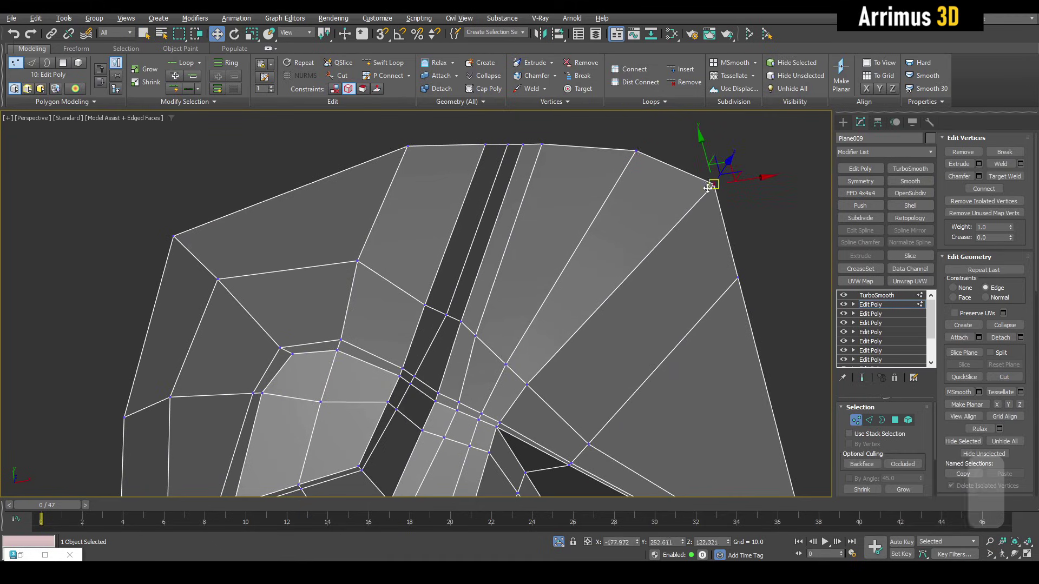
key(shift+c)
- Compare the smoothed surface with the base mesh around the step and the folded corner
key(q)
alt+middle_drag(645, 271, 574, 196)
key(space)
key(F4)
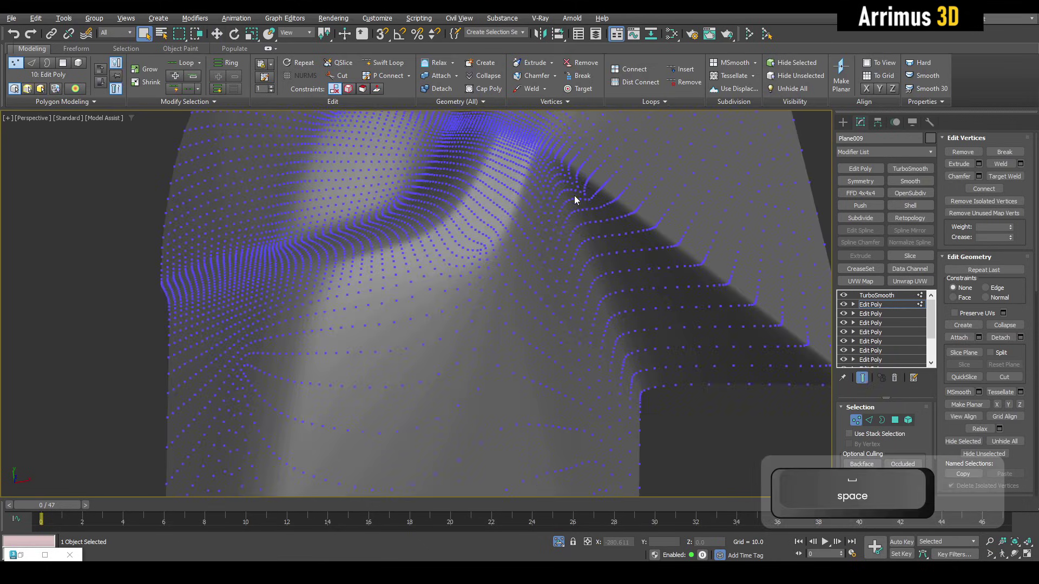
key(F4)
key(space)
key(space)
key(space)
key(F4)
- Add a SwiftLoop support loop just above the lower edge of the band beneath the step, across the side and front panels
middle_drag(486, 311, 517, 301)
key(F4)
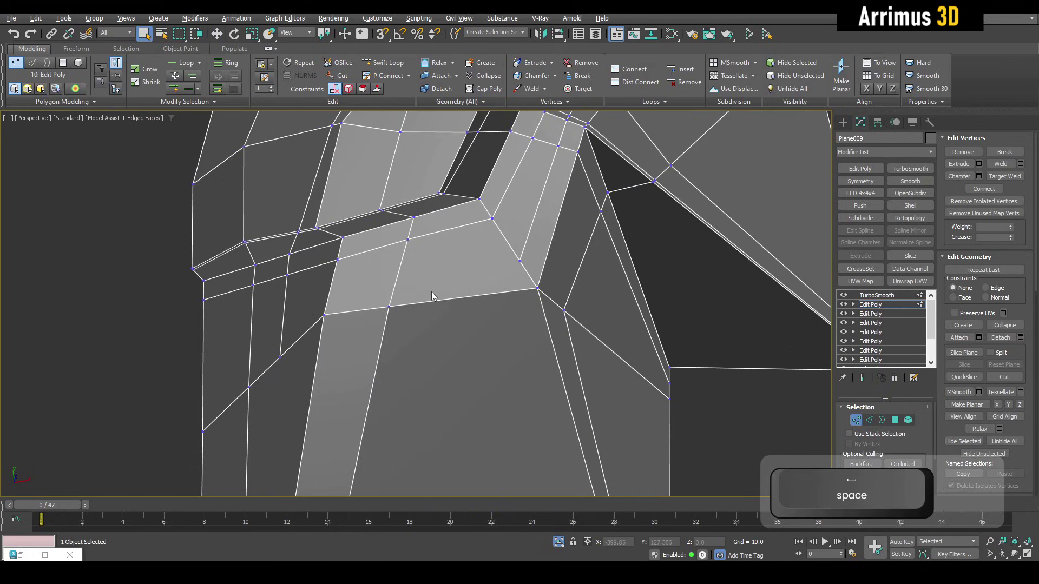
key(alt+1)
key(alt+s)
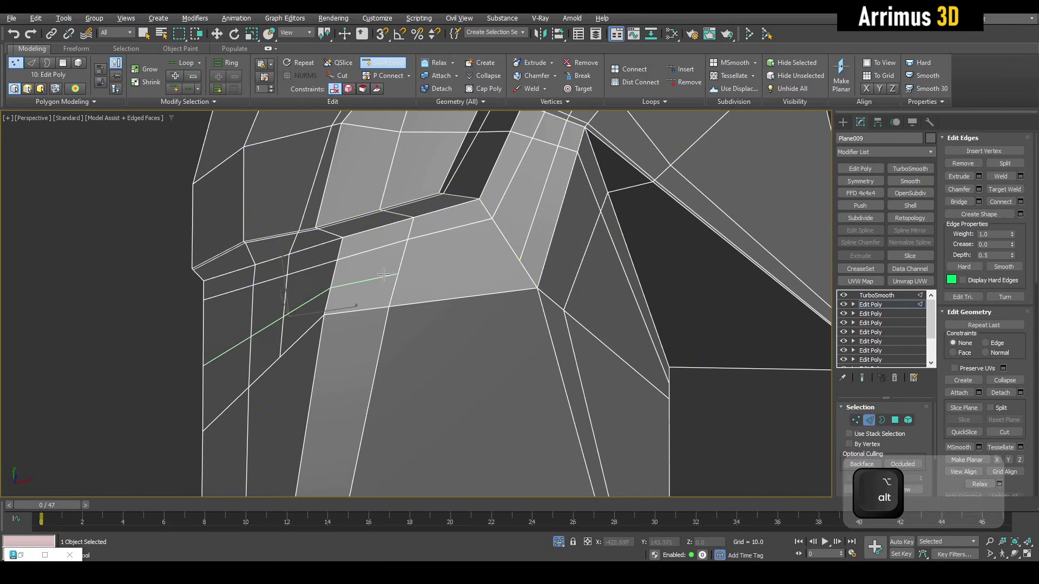
click(384, 277)
- Cut an edge from the new support loop's open end to the nearby vertex on the folded corner, using snapping
key(1)
key(alt+c)
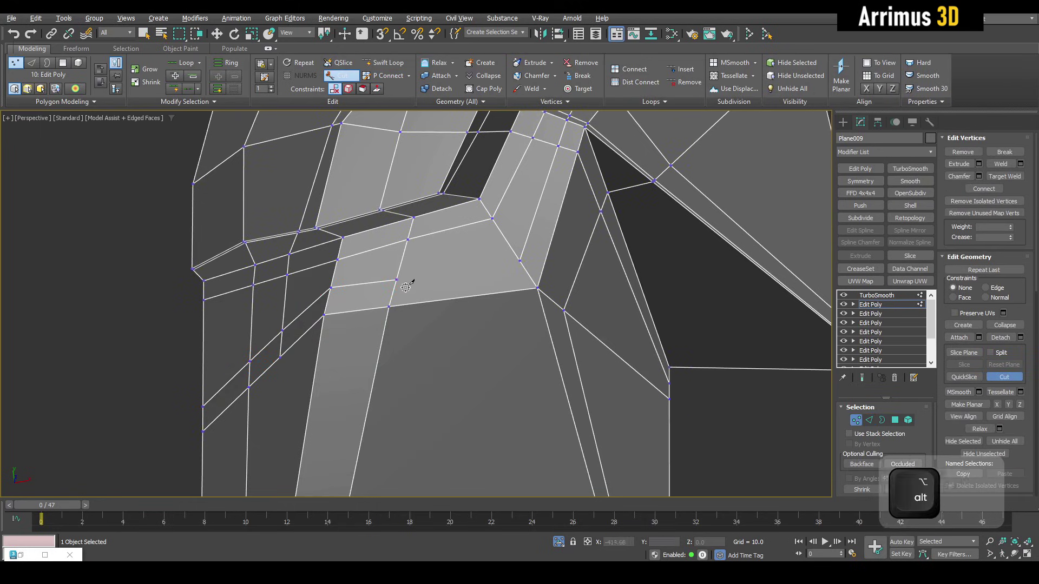
key(s)
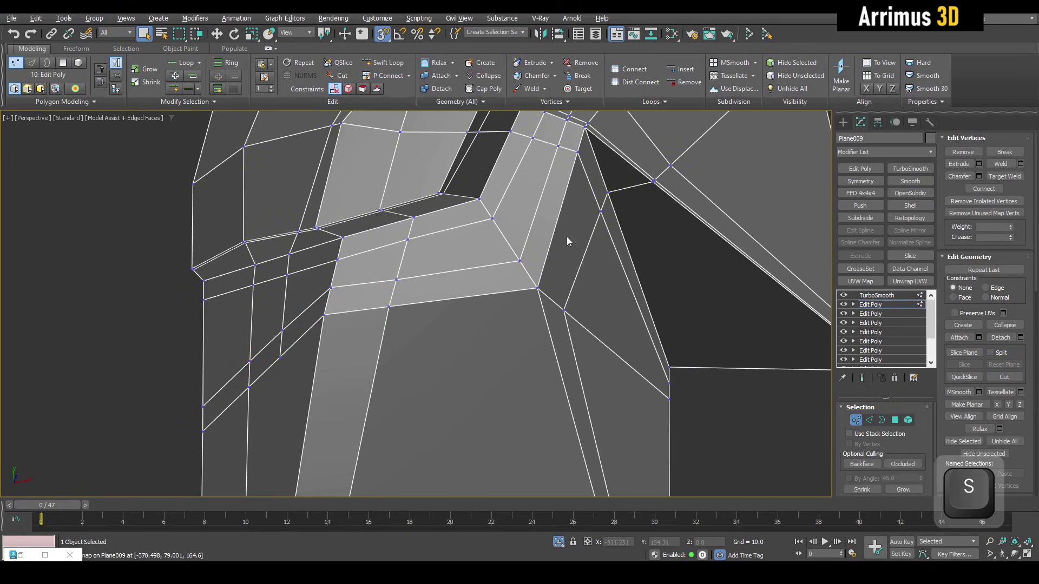
- Leave vertex editing and examine the smoothed shading around the new support loop, with and without edged faces
key(space)
key(F4)
scroll(557, 283, down, 3)
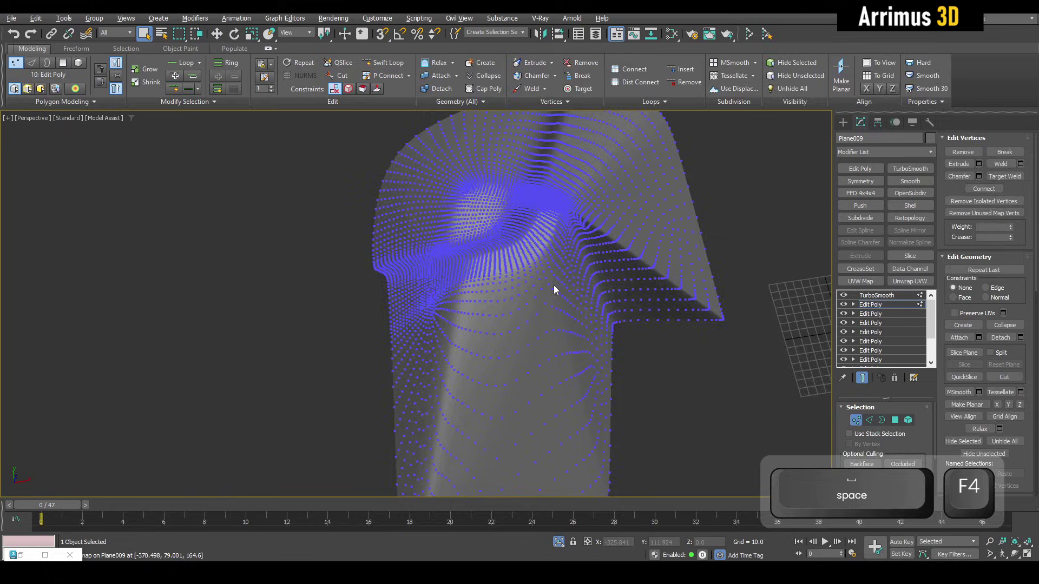
key(1)
scroll(562, 298, down, 3)
middle_drag(573, 309, 575, 269)
scroll(536, 300, up, 3)
key(F4)
key(F4)
key(F4)
scroll(563, 268, down, 3)
key(F4)
key(F4)
- Compare the base mesh with the smoothed surface around the folded corner and the rounded outline
middle_drag(527, 299, 533, 275)
key(space)
scroll(515, 260, up, 3)
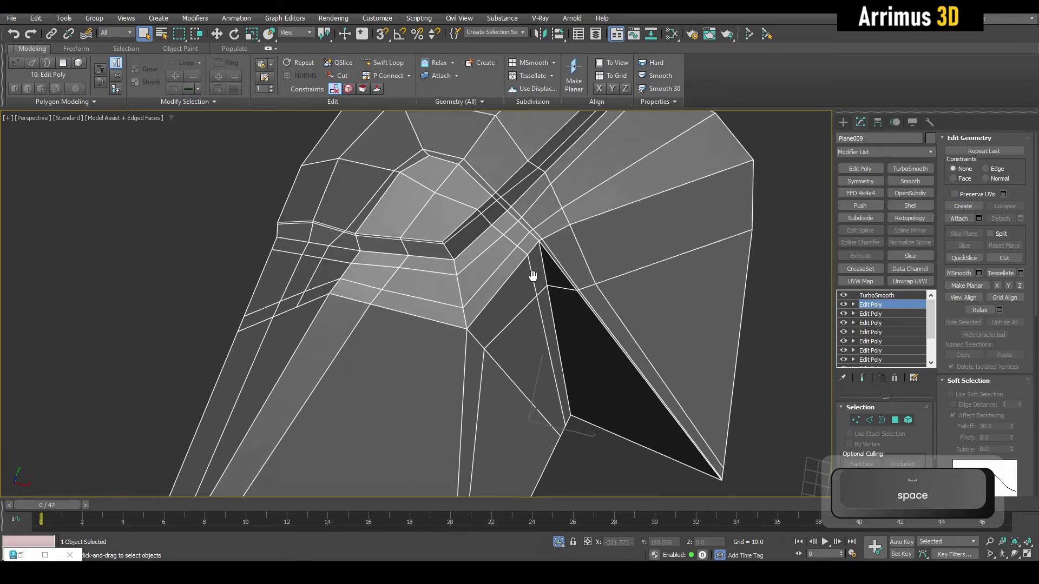
key(space)
scroll(533, 276, down, 3)
key(F4)
mouse_move(531, 320)
alt+middle_down()
mouse_move(584, 301)
mouse_move(615, 253)
mouse_move(693, 223)
mouse_move(726, 262)
mouse_move(721, 271)
mouse_move(544, 281)
mouse_move(543, 302)
mouse_move(579, 305)
mouse_move(564, 281)
mouse_move(573, 276)
alt+middle_up()
key(space)
key(F4)
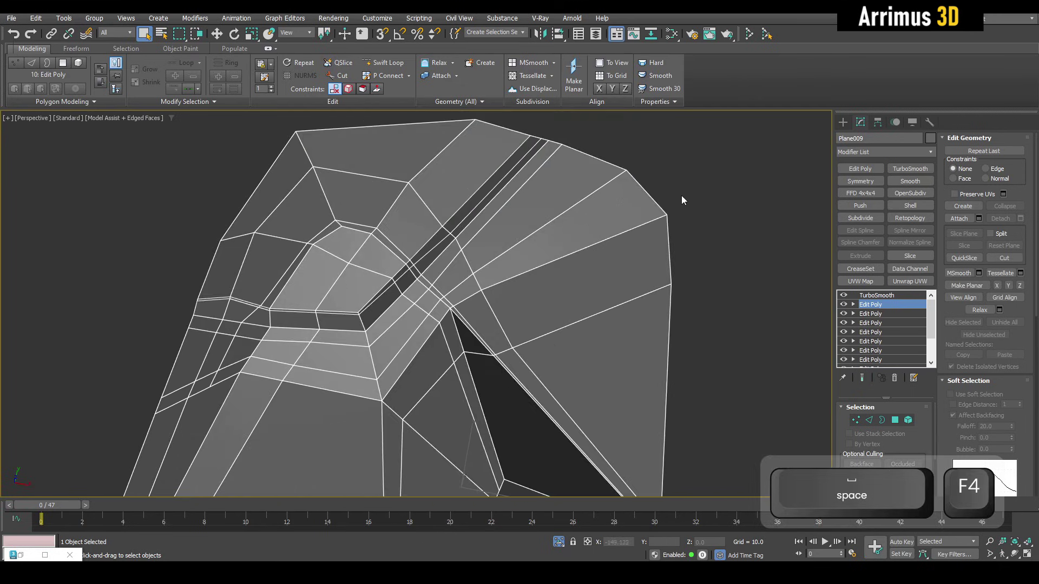
- Remove the diagonal edge, including its leftover vertices, from the side panel between the folded corner and the sheet's border
middle_drag(456, 287, 502, 201)
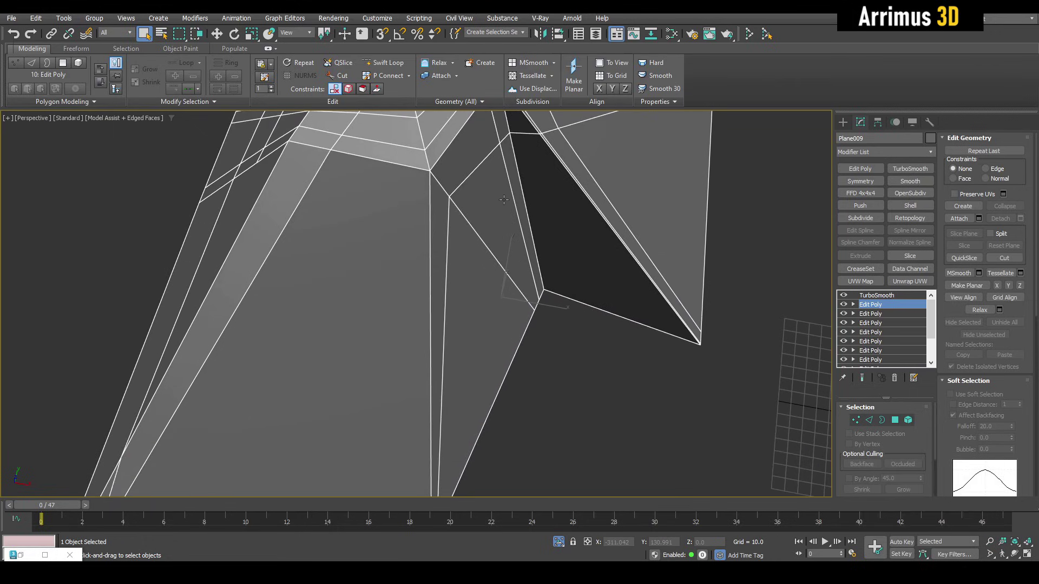
scroll(504, 200, down, 3)
middle_drag(515, 253, 509, 287)
scroll(518, 285, up, 3)
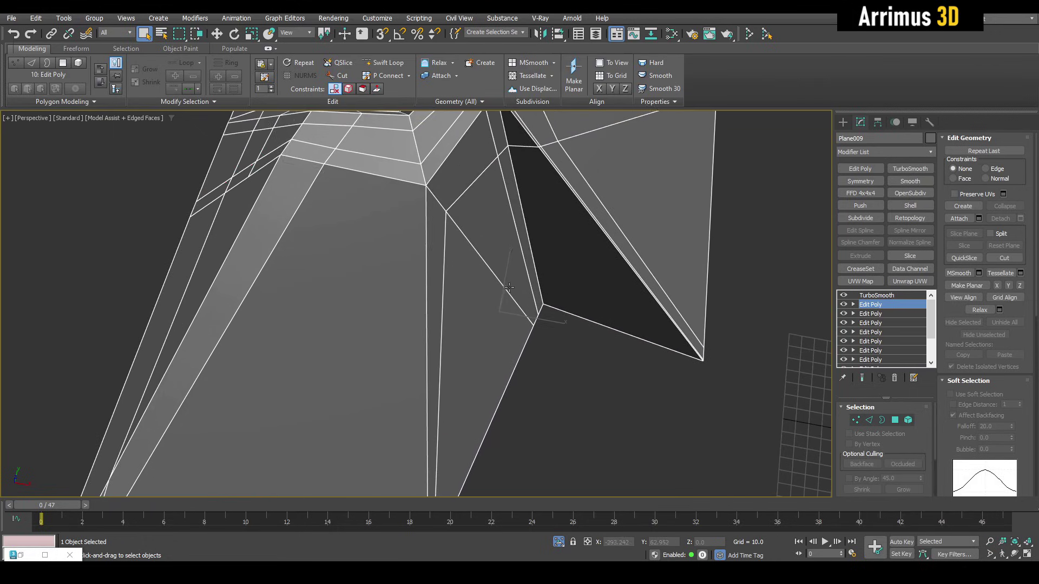
key(2)
middle_drag(513, 330, 502, 313)
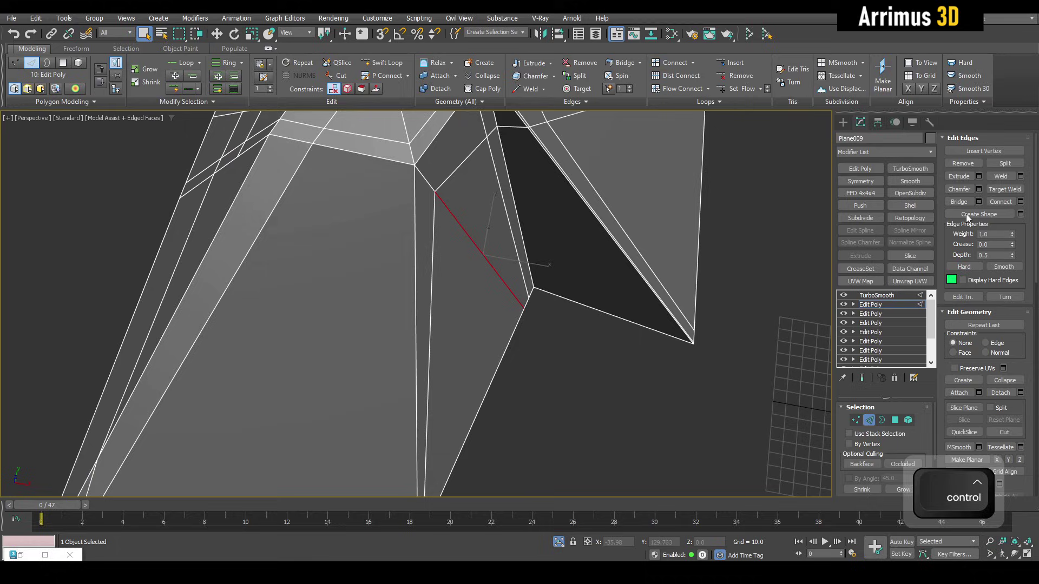
ctrl+click(970, 164)
scroll(491, 269, down, 3)
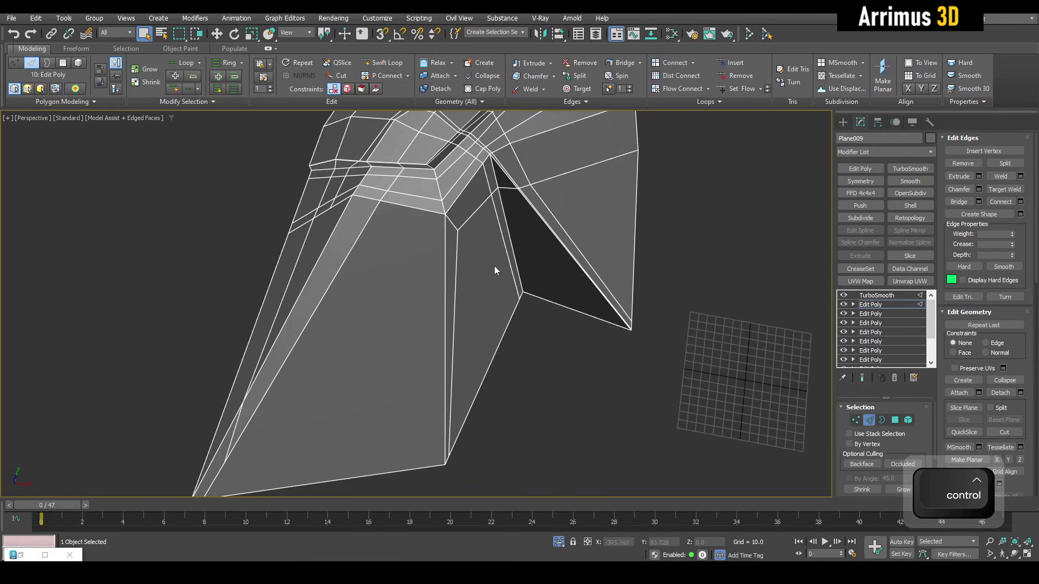
- Inspect the smoothed sheet after the edge removal, with and without edged faces, and deselect it
key(space)
middle_drag(486, 289, 480, 436)
key(F4)
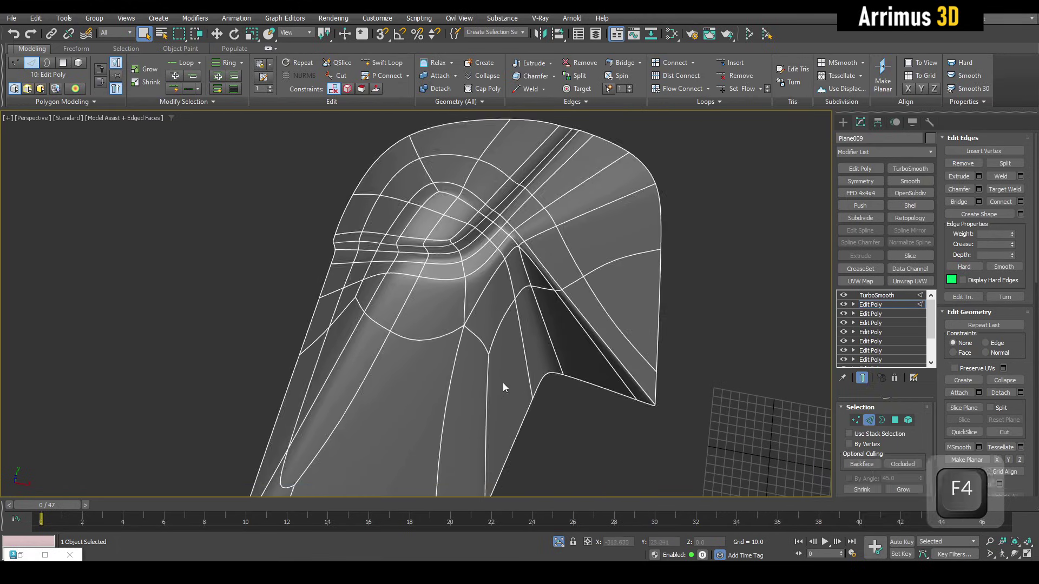
alt+middle_drag(502, 382, 576, 375)
key(F4)
click(749, 355)
middle_drag(749, 355, 572, 343)
key(F4)
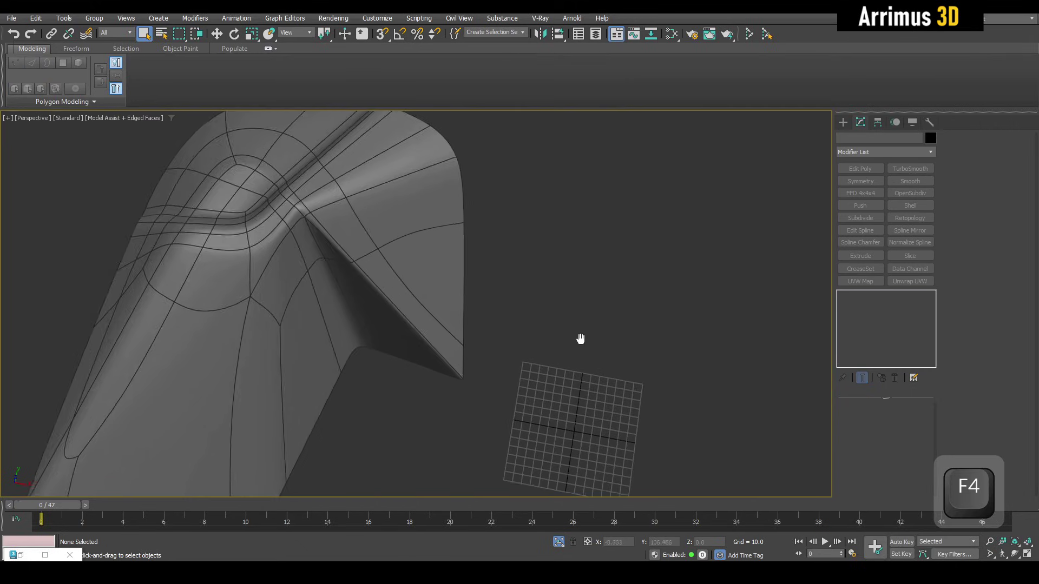
- Exit isolation to bring back the other models and select the small rounded box on the grid
scroll(584, 337, down, 4)
key(alt+q)
middle_drag(664, 385, 555, 308)
scroll(487, 306, up, 5)
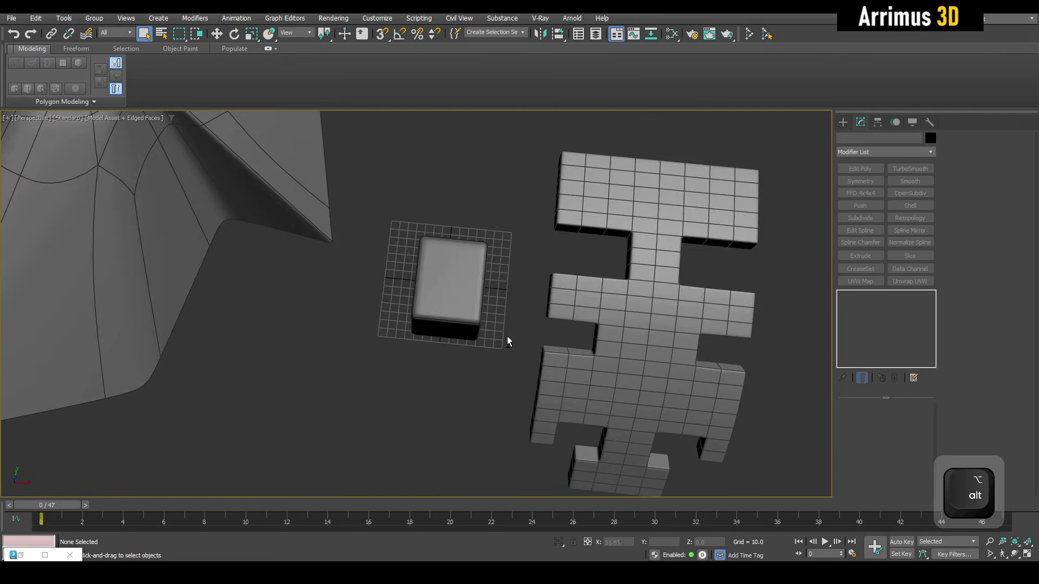
alt+middle_drag(508, 341, 517, 374)
click(479, 319)
alt+middle_drag(517, 374, 566, 376)
middle_drag(420, 334, 580, 320)
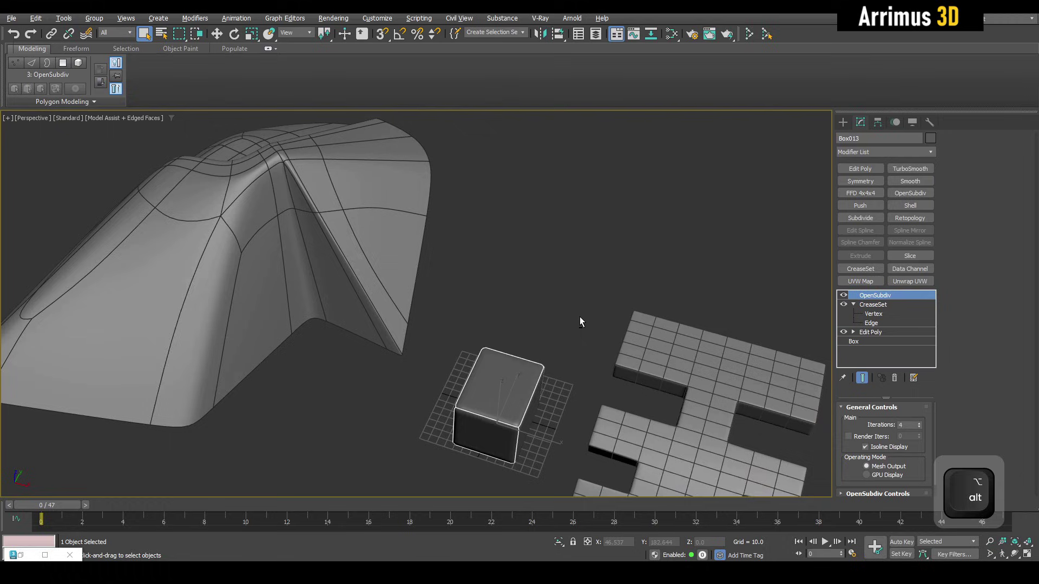